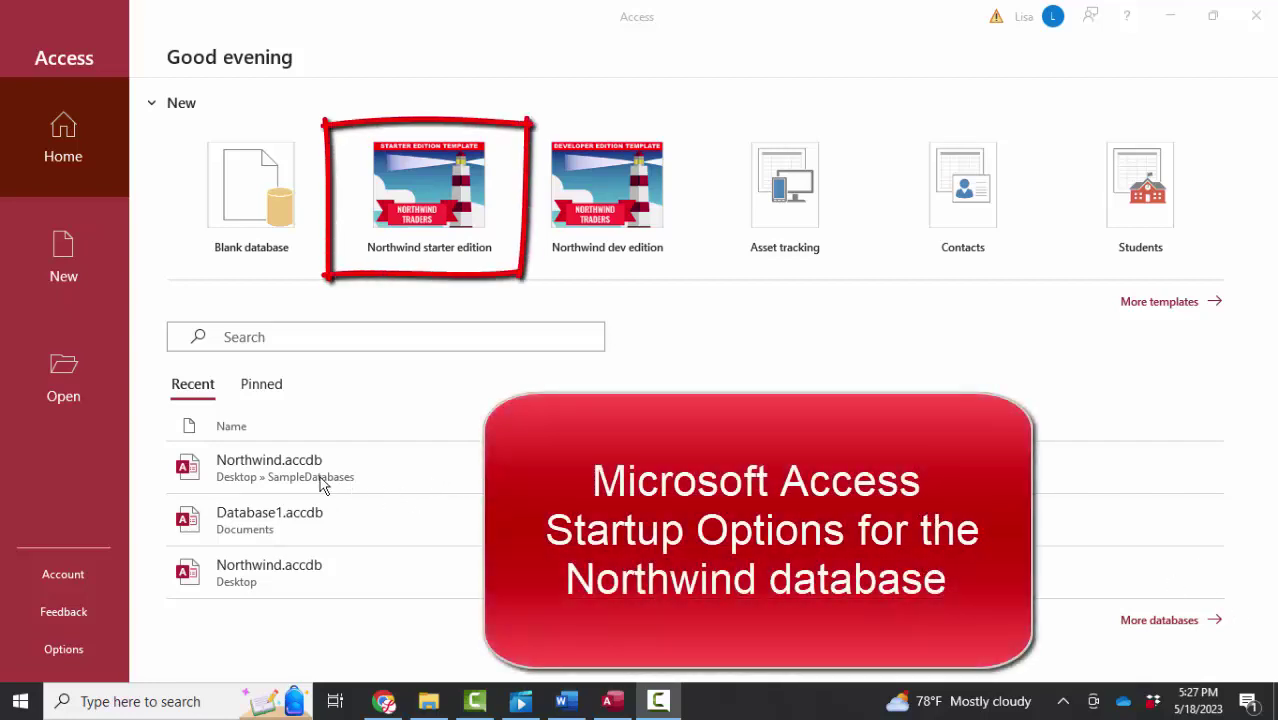
- Open Northwind.accdb from the Desktop » SampleDatabases folder, decline closing the application from the login form, and log in as the preselected employee
left_click(245, 471)
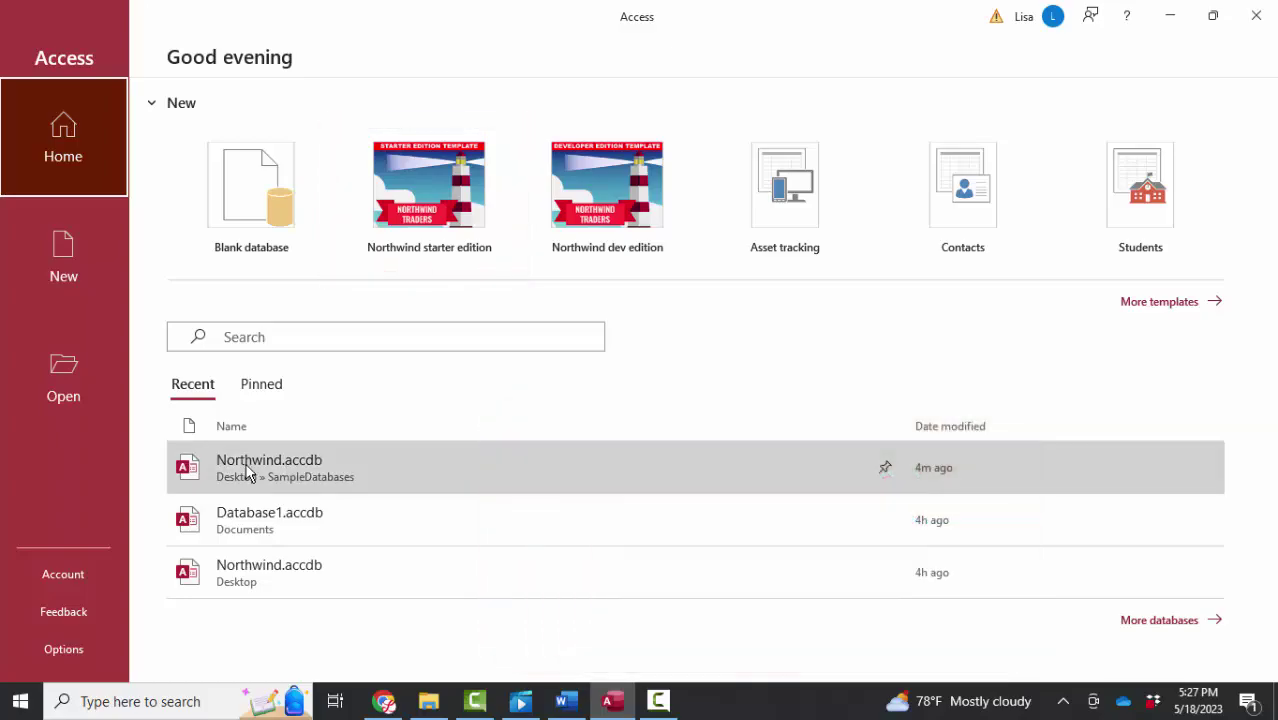
left_click(245, 471)
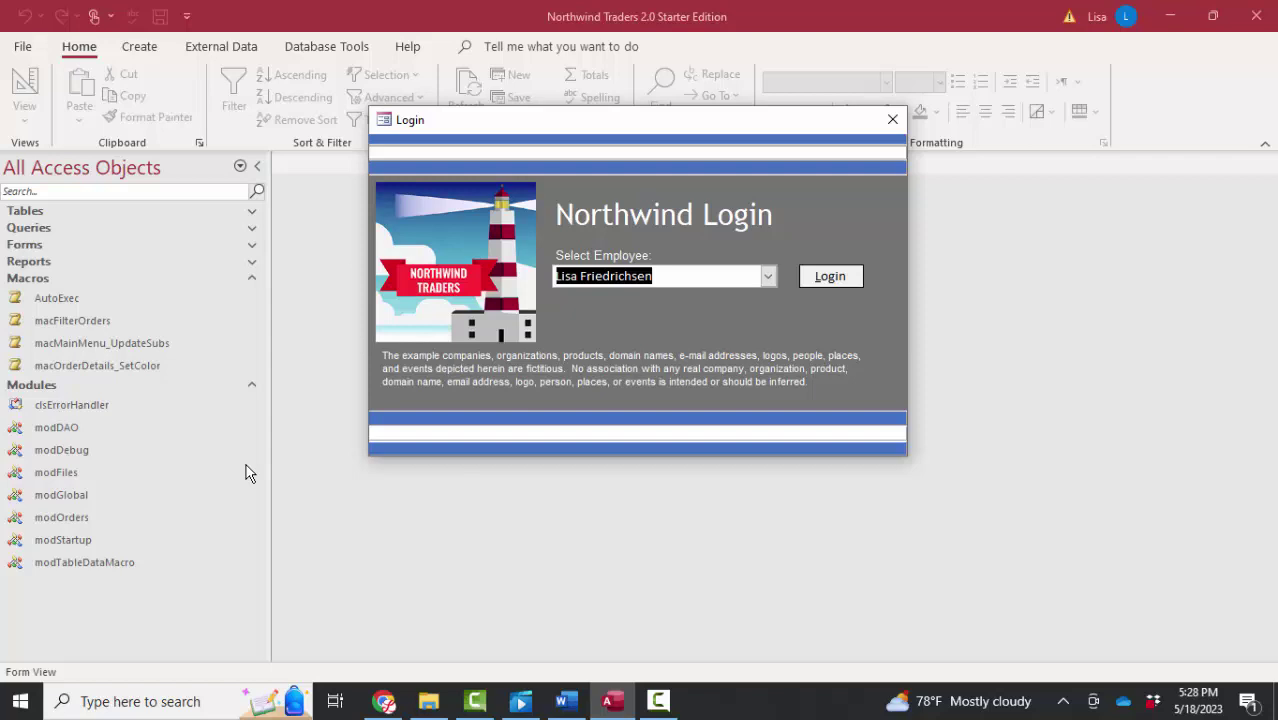
left_click(893, 121)
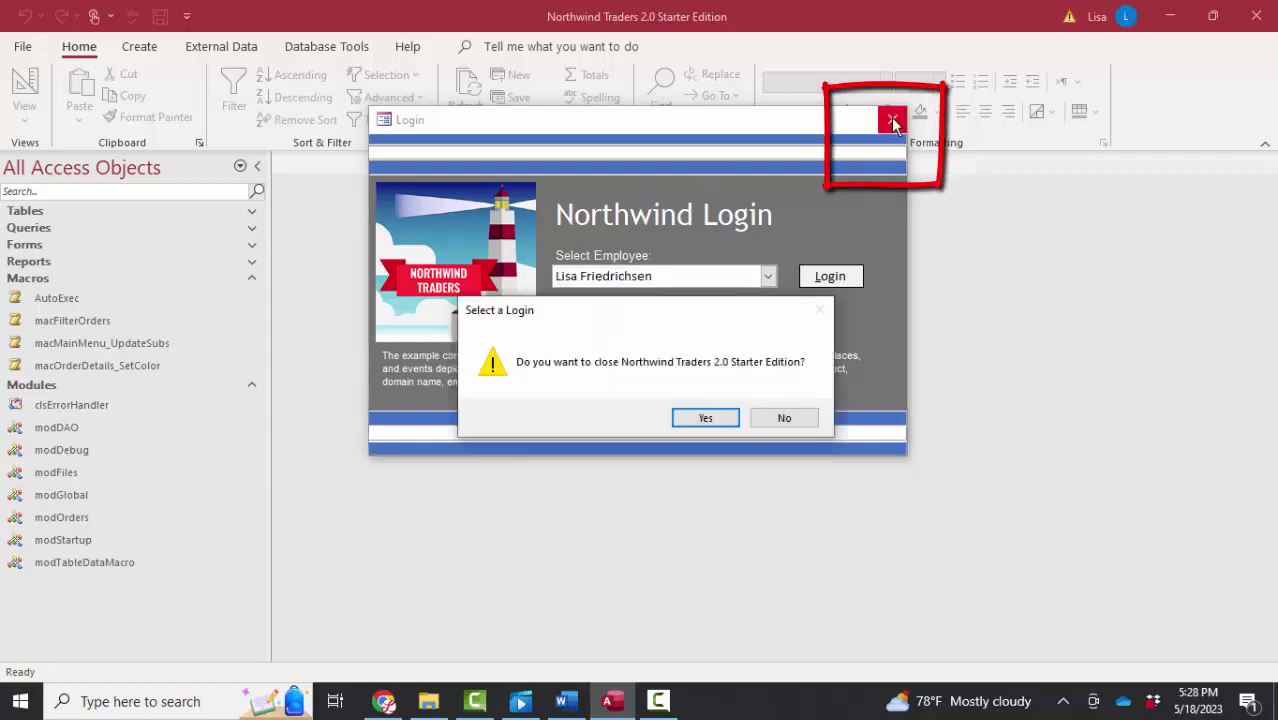
left_click(801, 420)
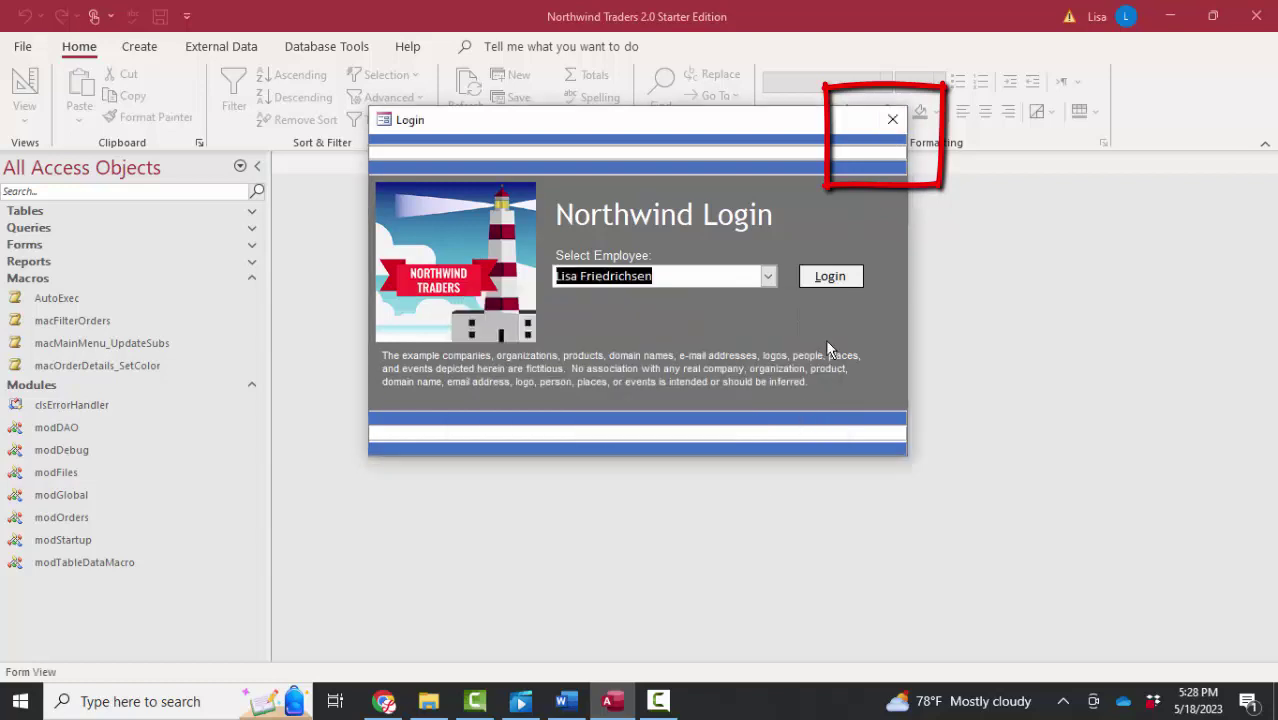
left_click(830, 277)
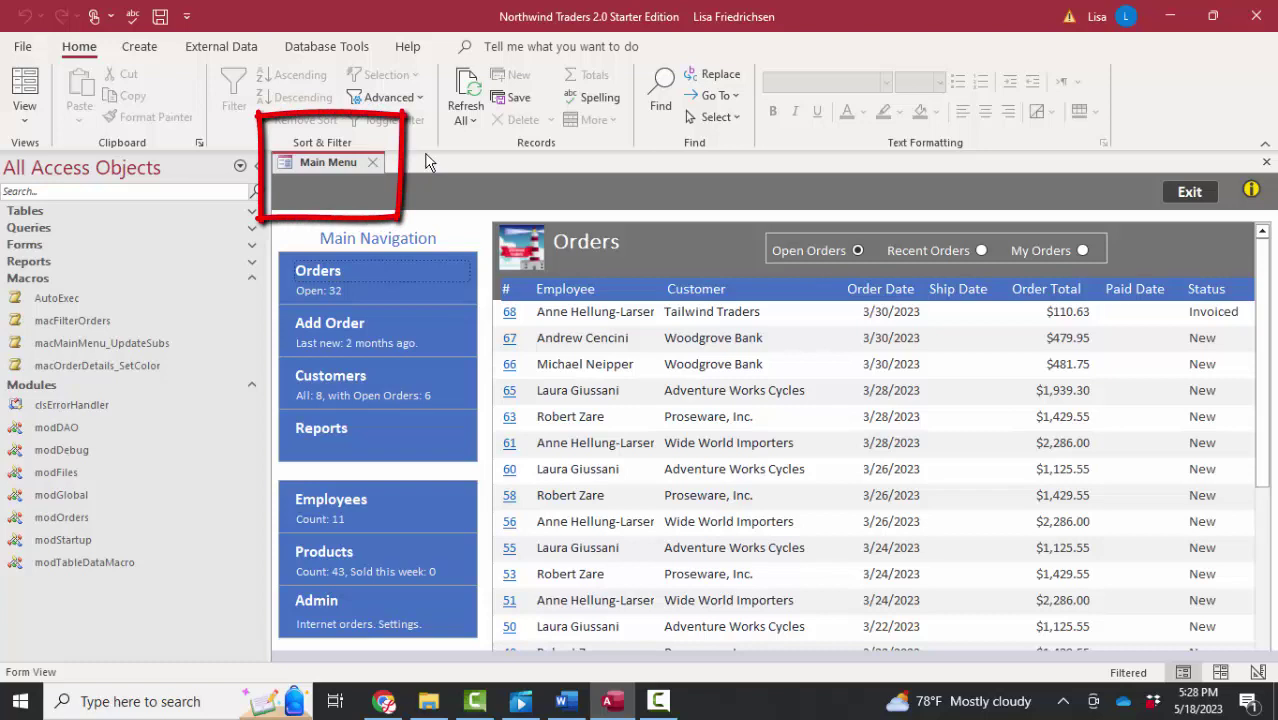
- Close the Main Menu form and open the frmLogin form from the Forms group
left_click(370, 165)
left_click(588, 296)
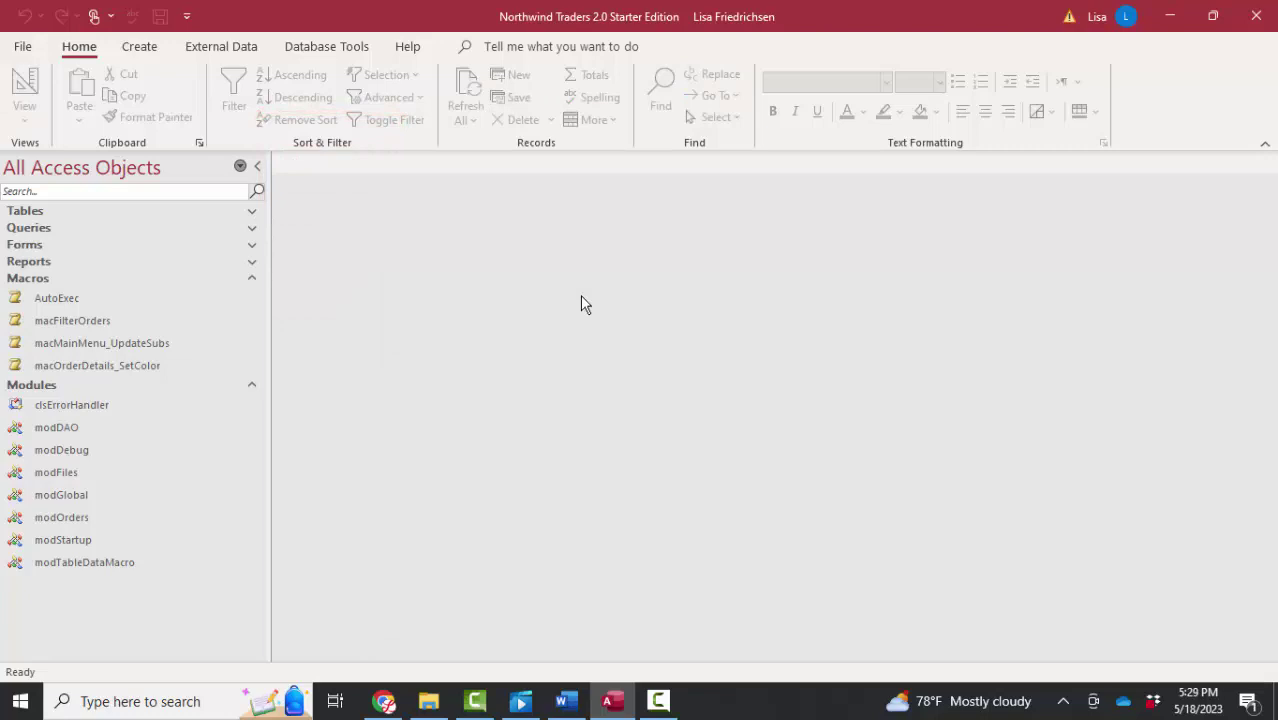
left_click(190, 250)
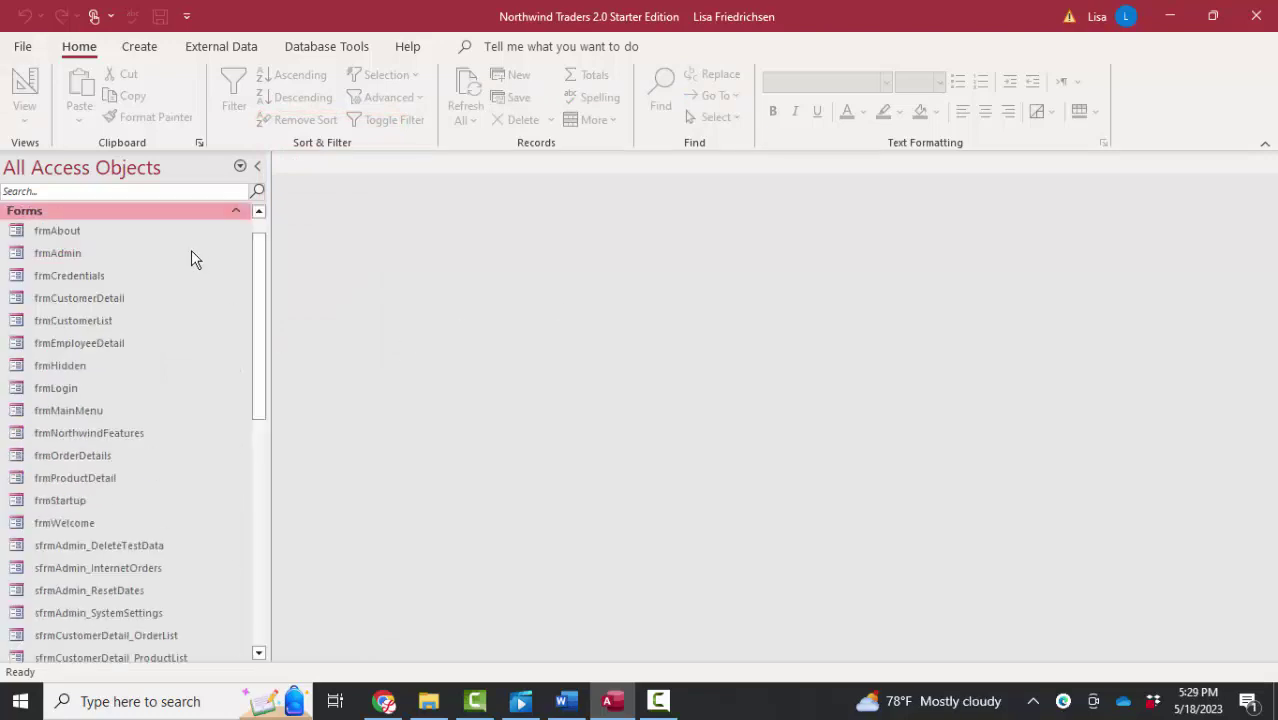
double_click(68, 390)
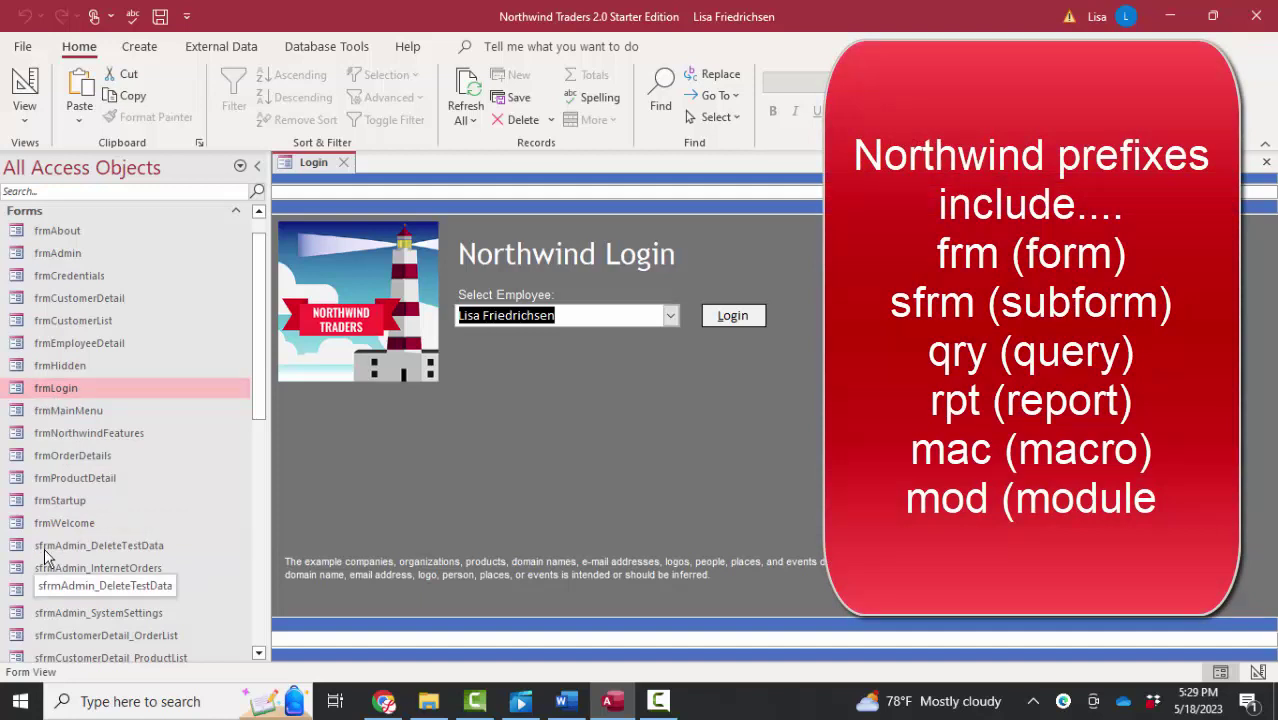
- Collapse the Forms group and look through the Reports and Queries groups for the naming prefixes of their objects
left_click(238, 212)
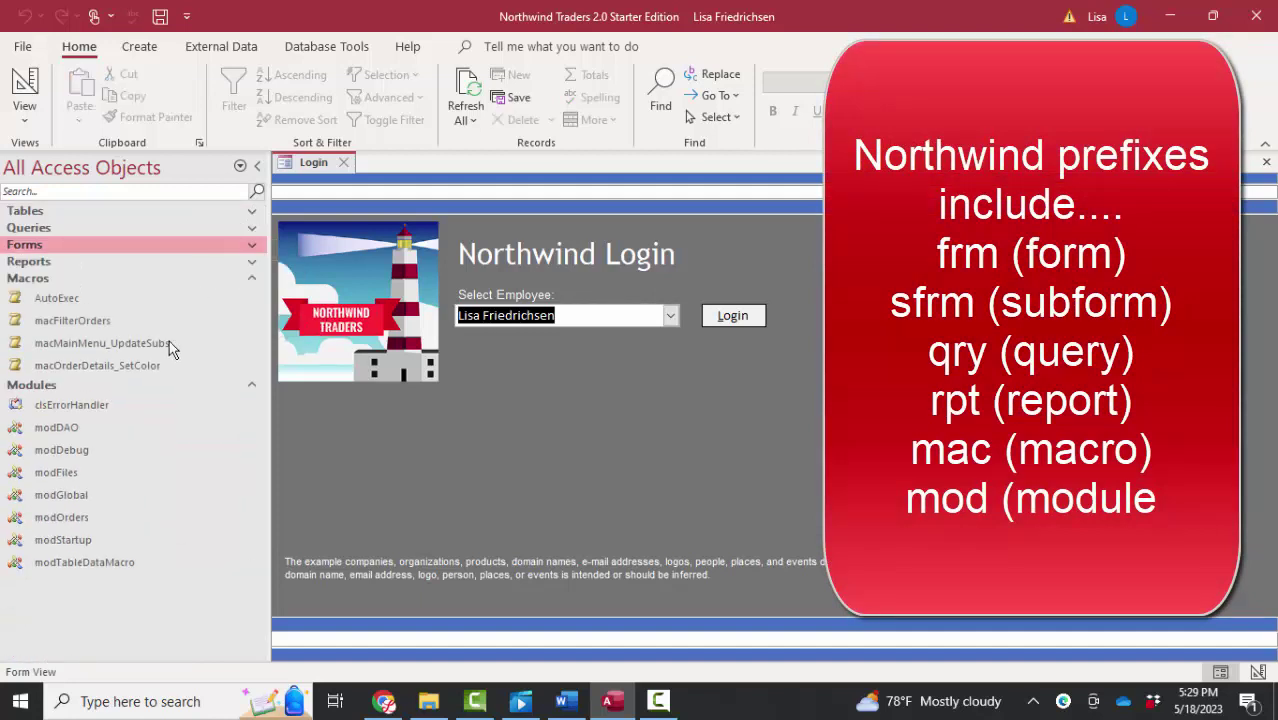
left_click(121, 262)
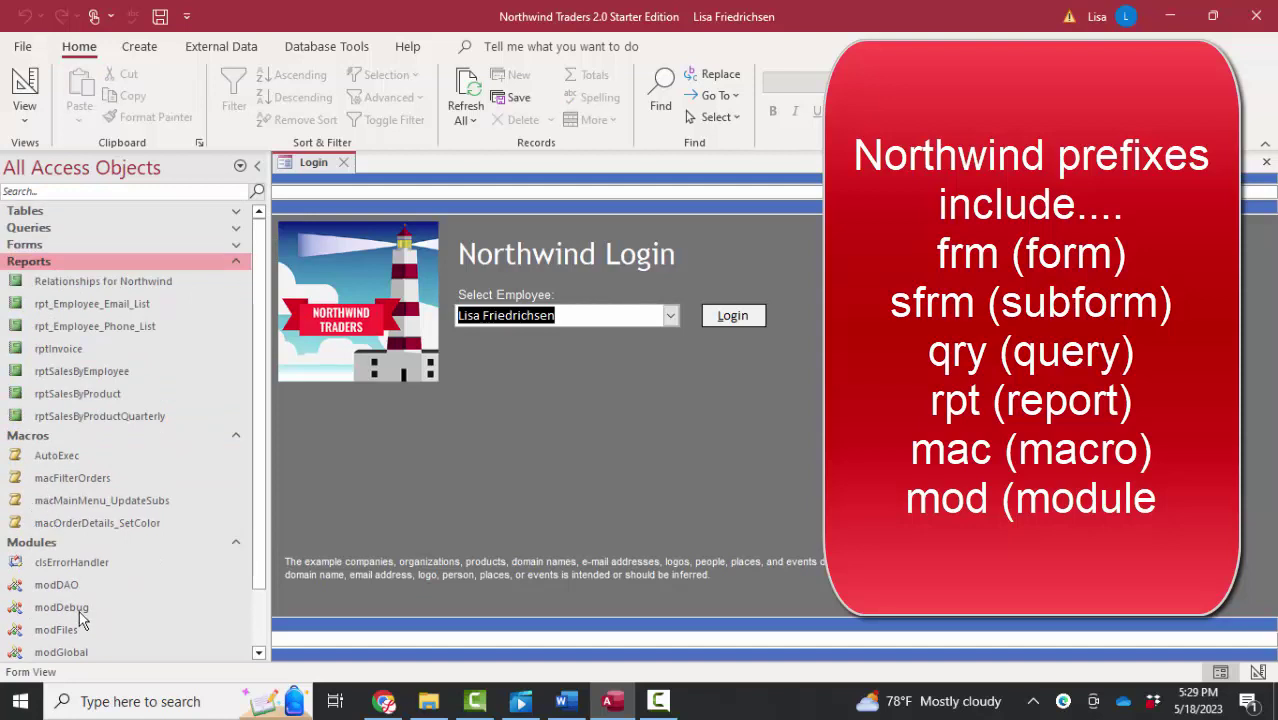
left_click(220, 230)
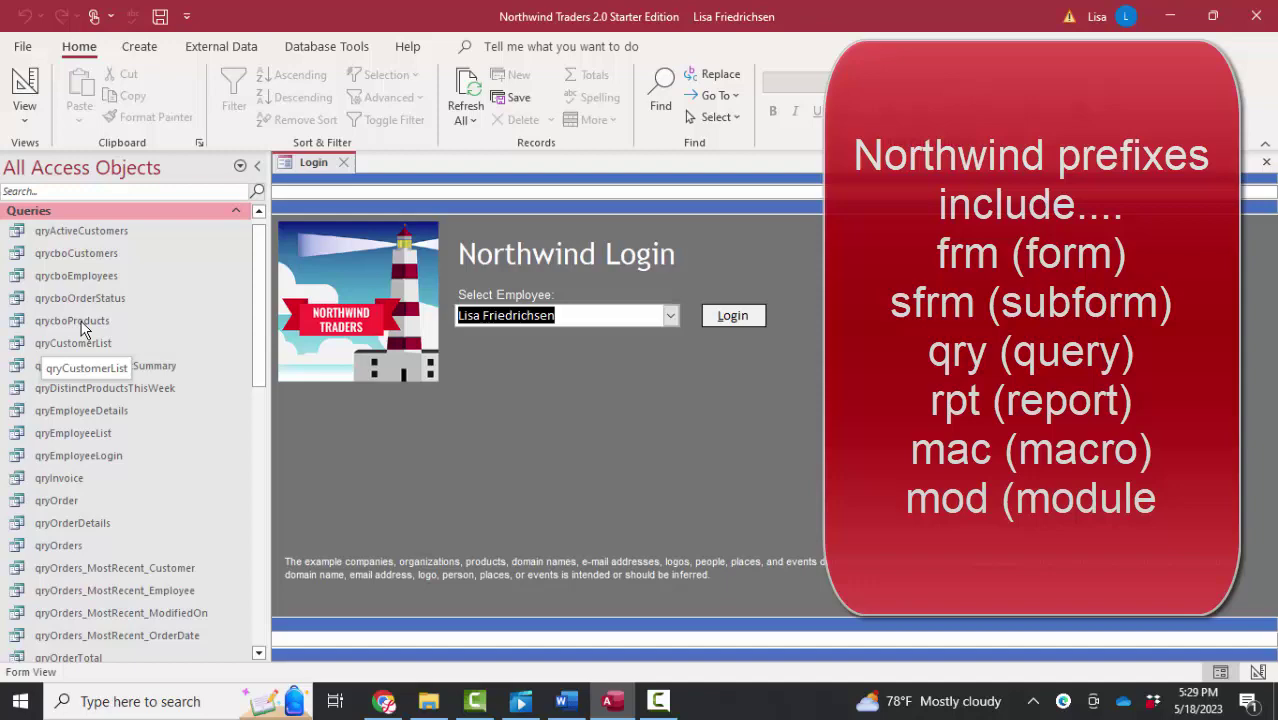
left_click(231, 216)
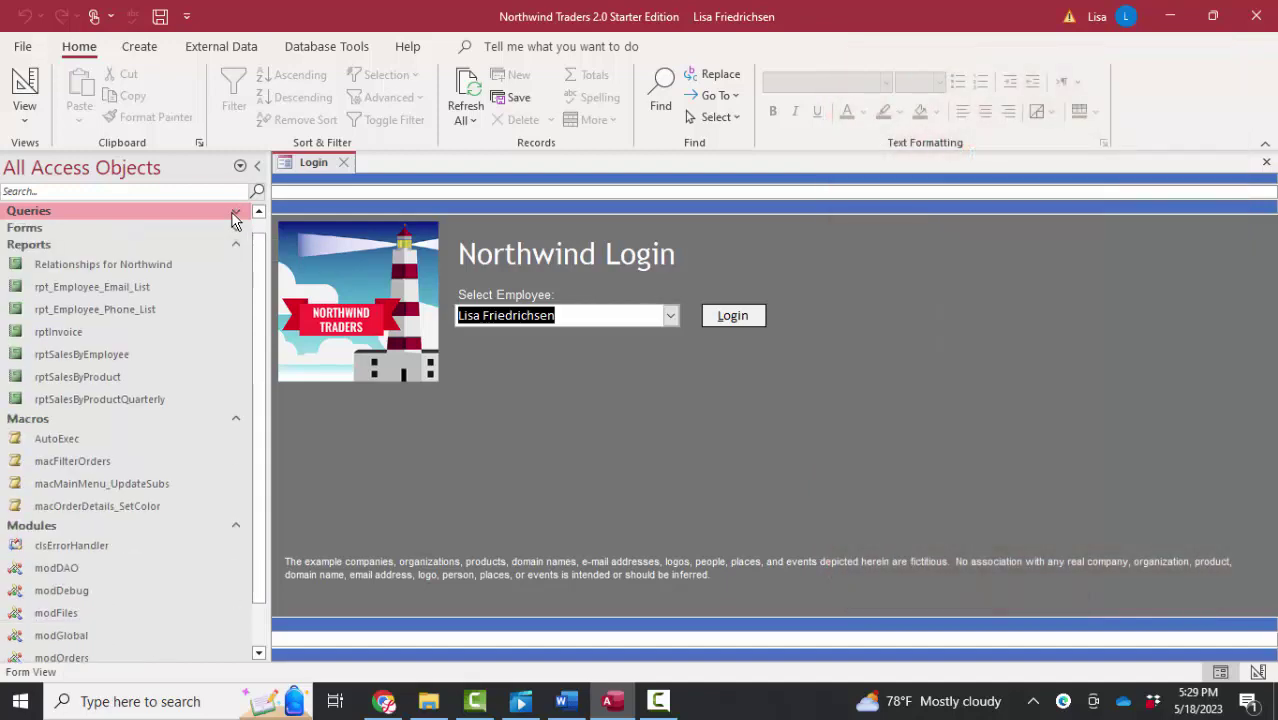
- Log in from the Login form with the preselected employee and open the Access Options
left_click(736, 318)
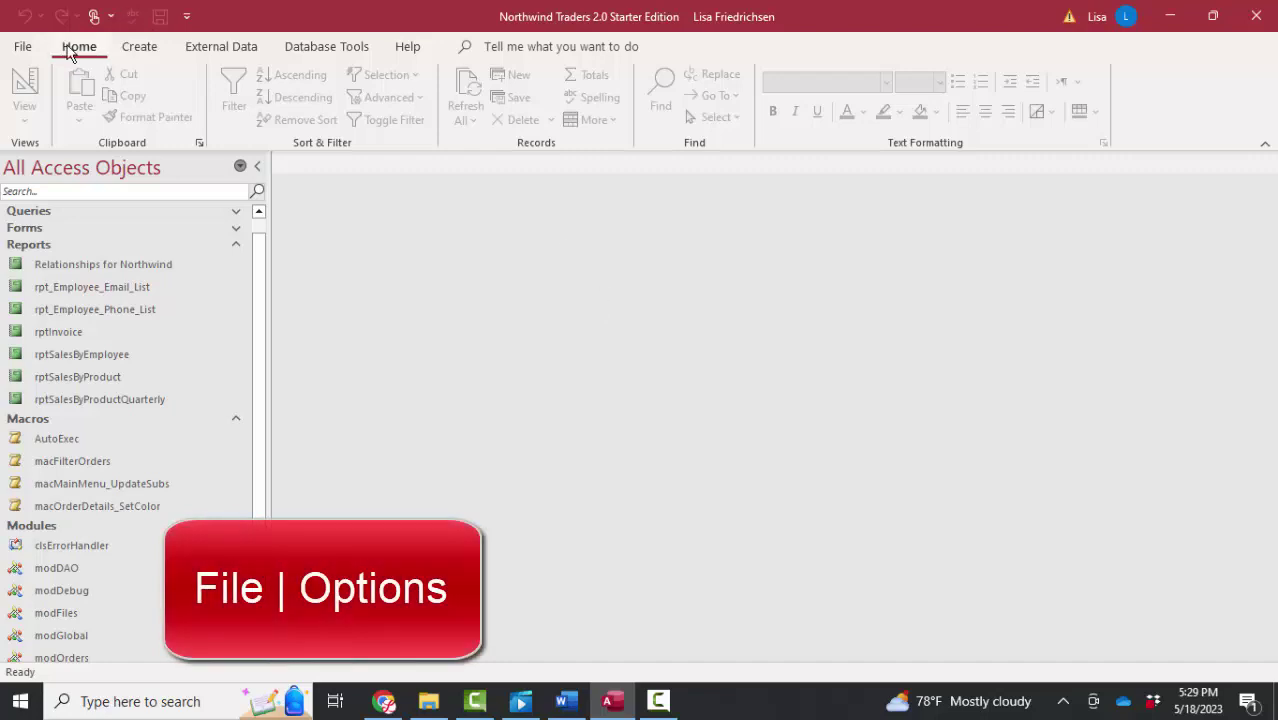
left_click(22, 46)
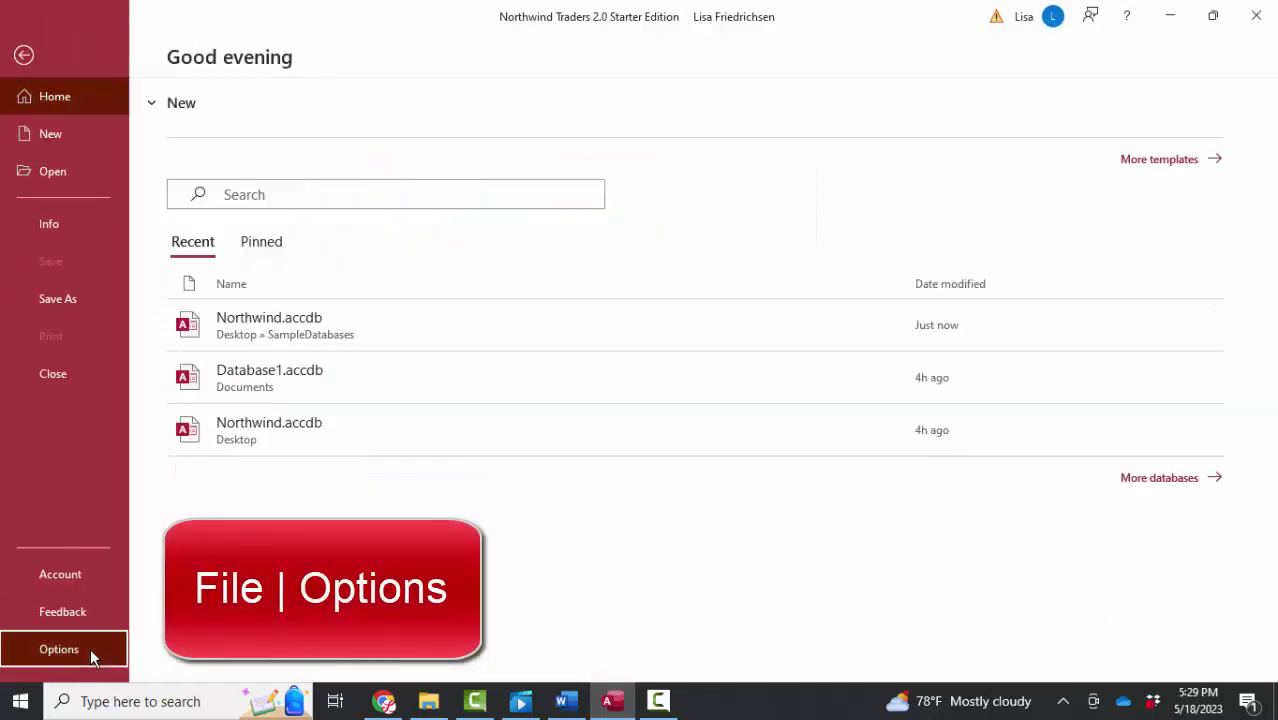
left_click(92, 652)
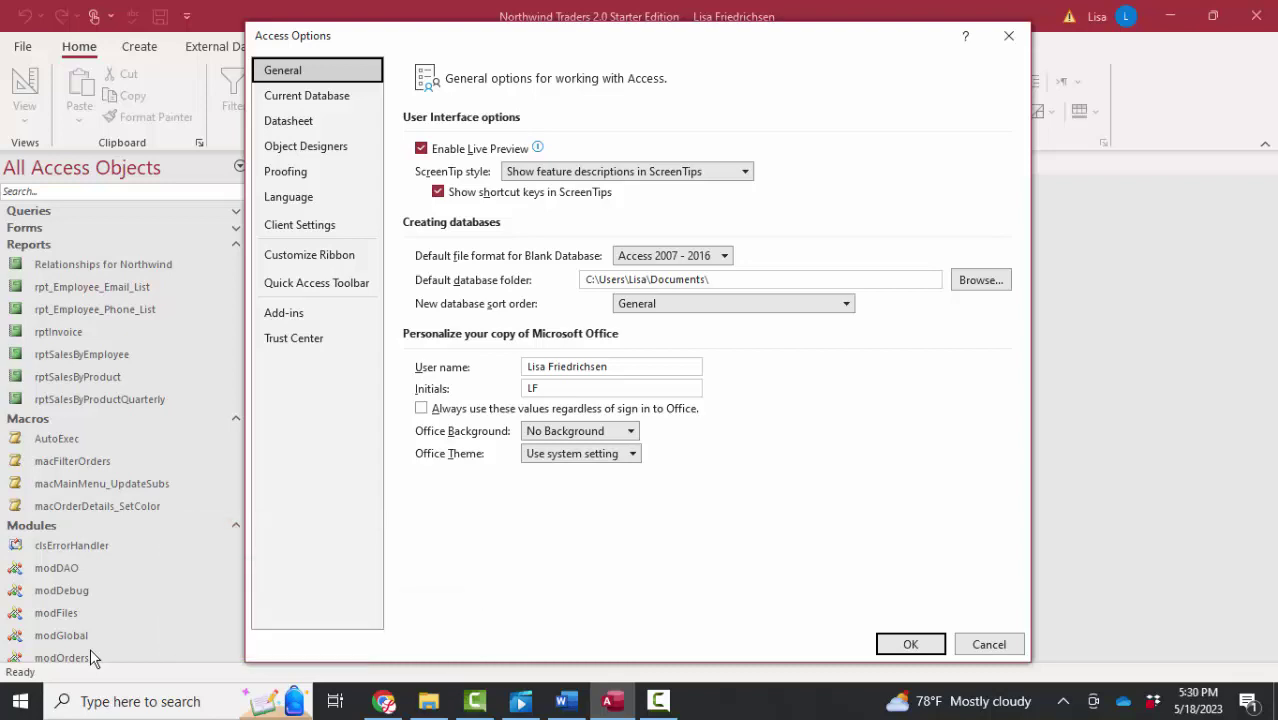
- Review the Current Database, Datasheet, Object Designers and Proofing categories of the Access Options
left_click(270, 104)
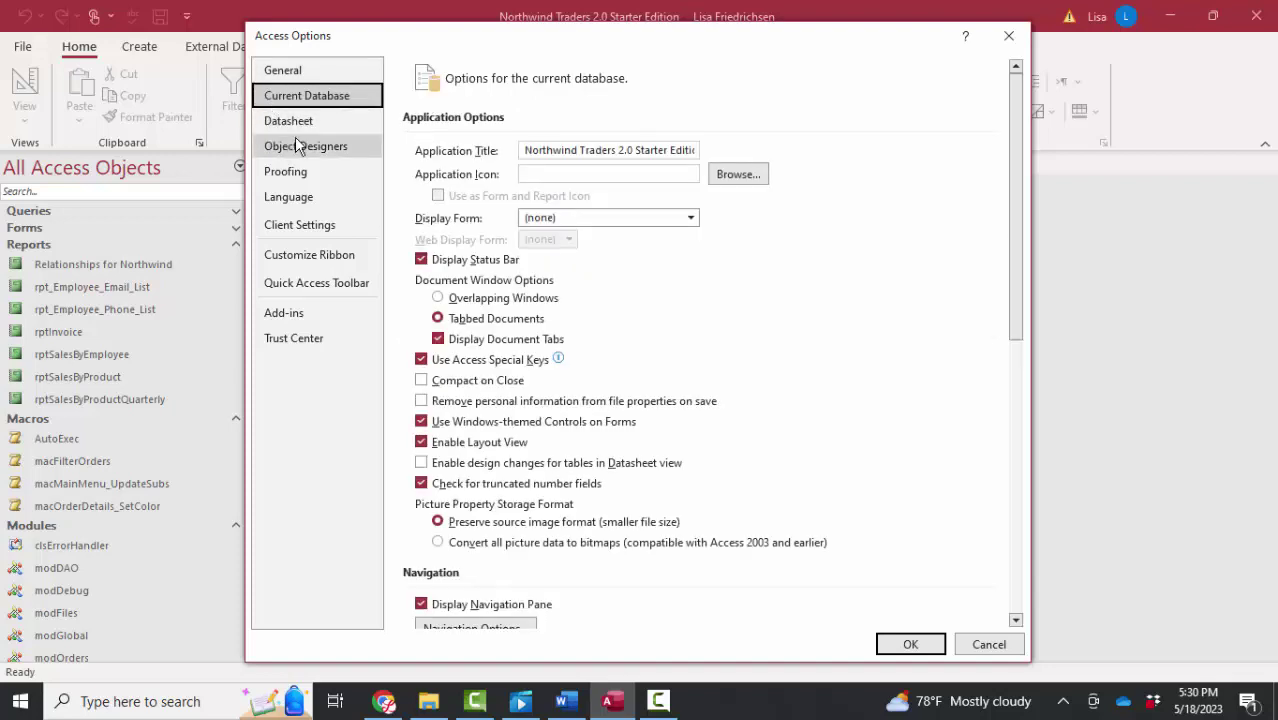
left_click(288, 122)
left_click(311, 150)
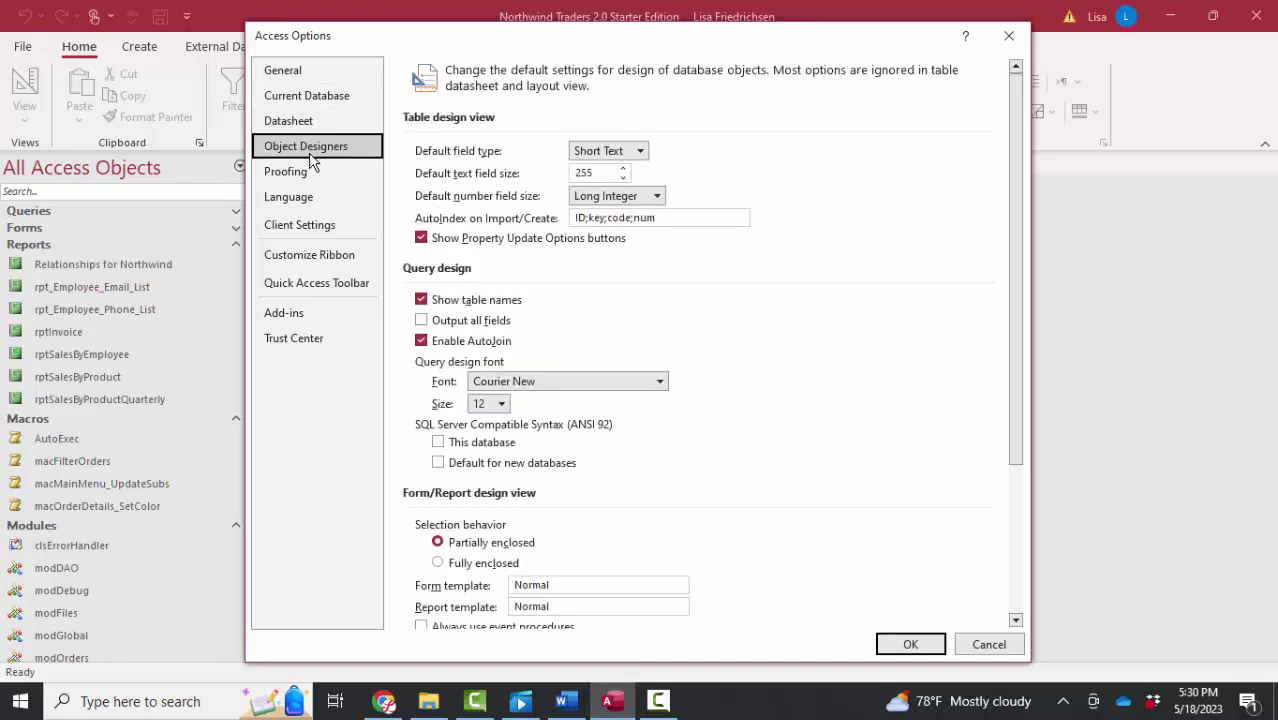
left_click(304, 174)
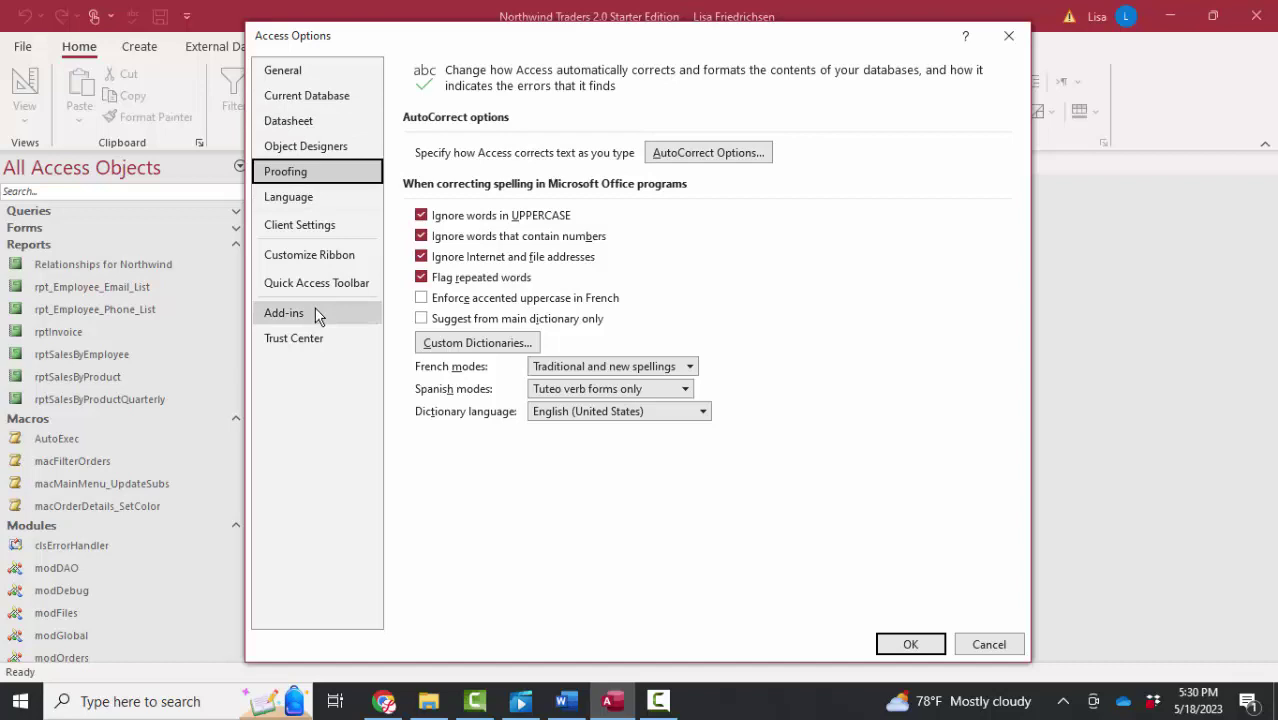
- Inspect the Display Form choices in the Current Database options, keep (none), and accept the options
left_click(311, 99)
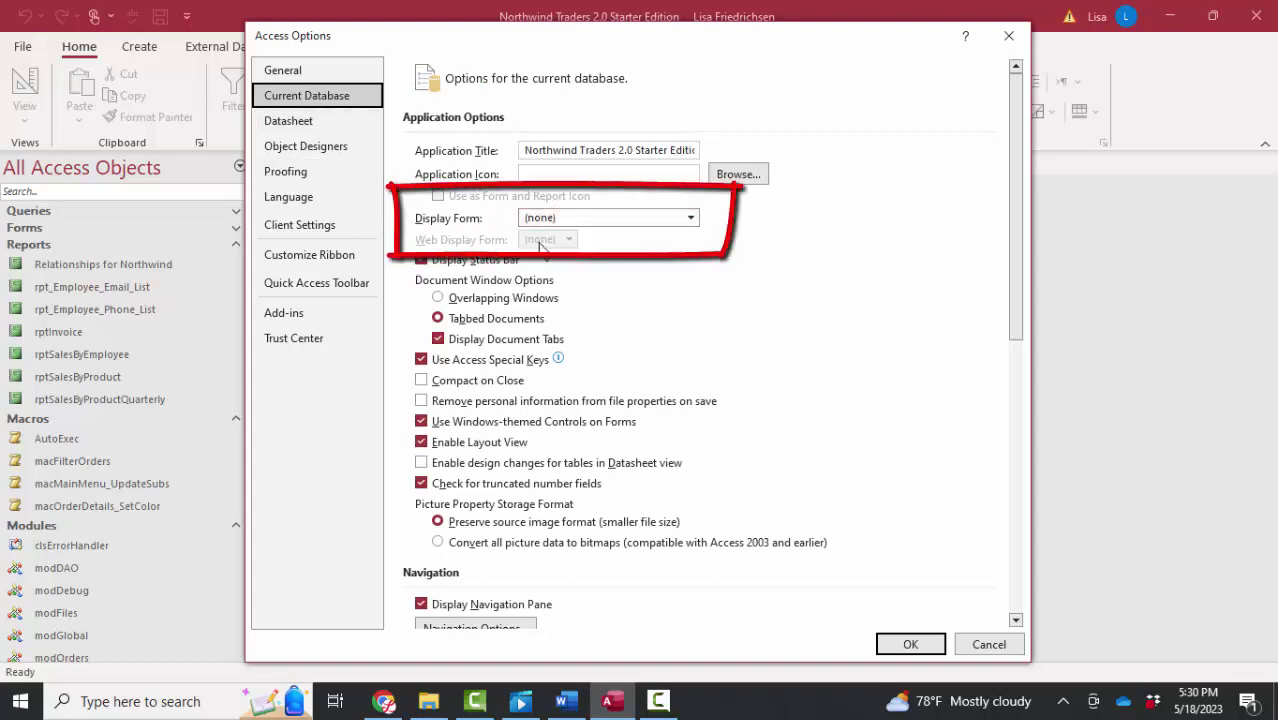
left_click(690, 218)
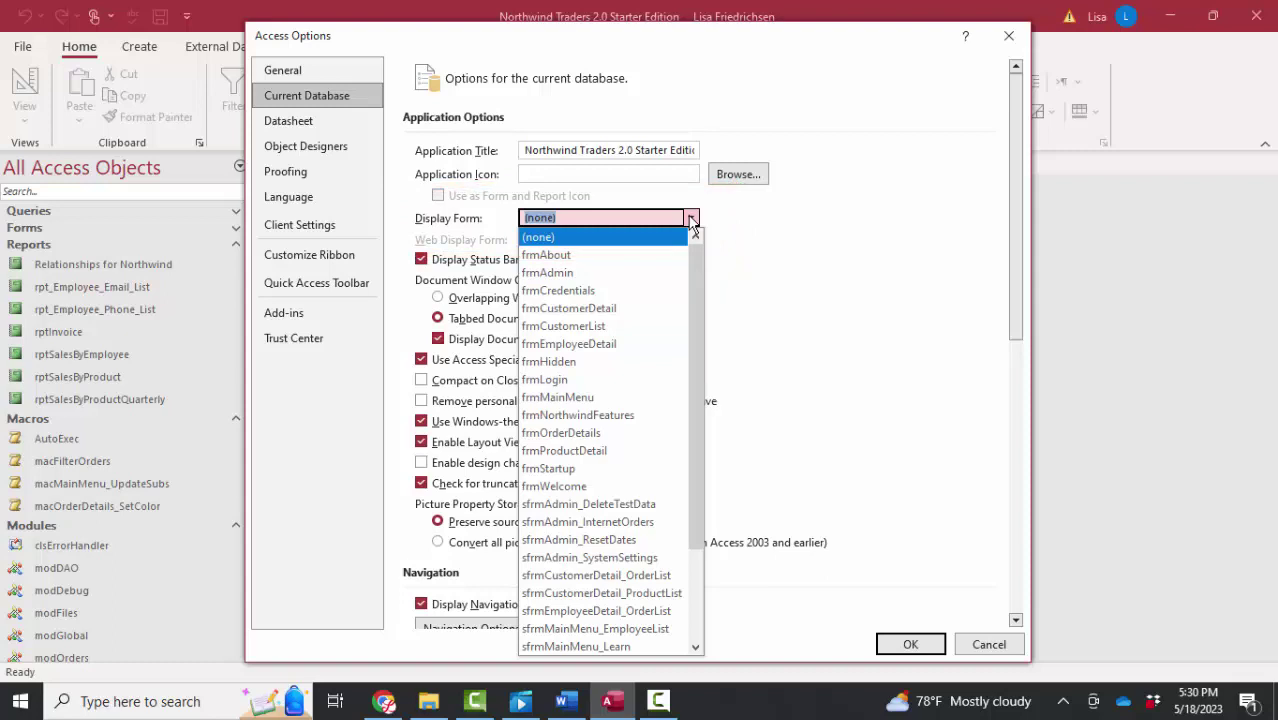
left_click(691, 220)
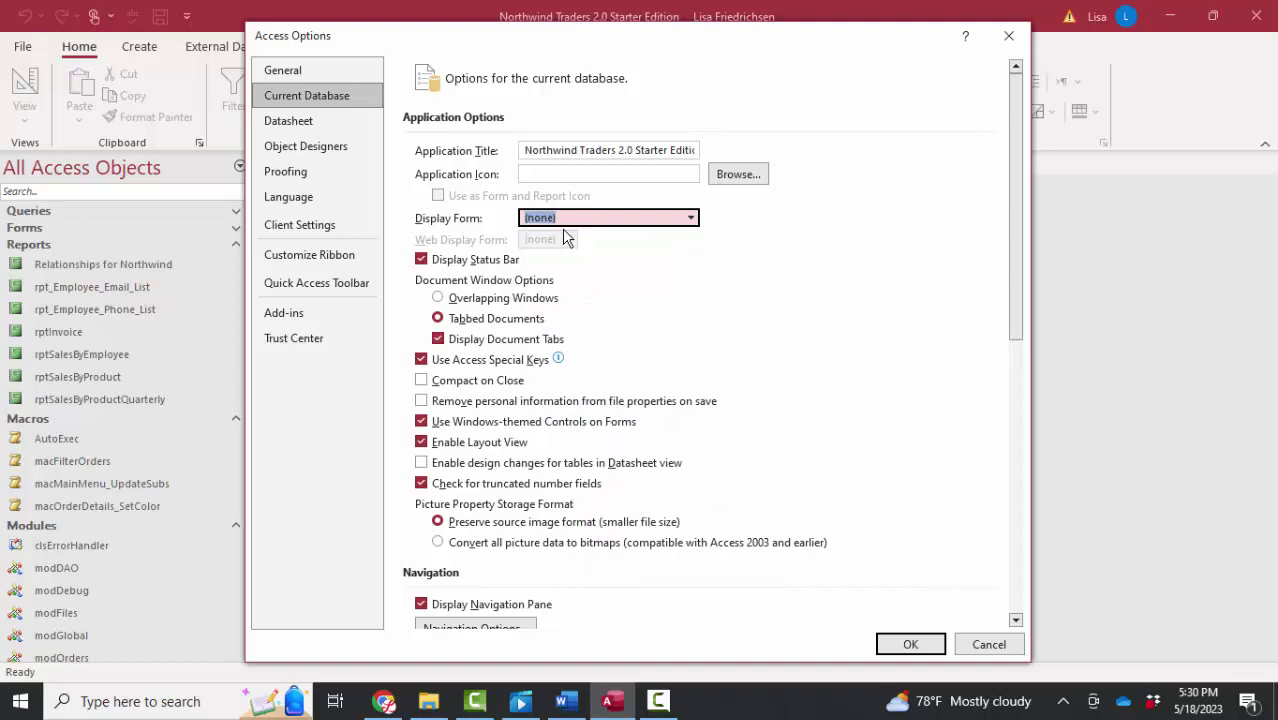
left_click(917, 648)
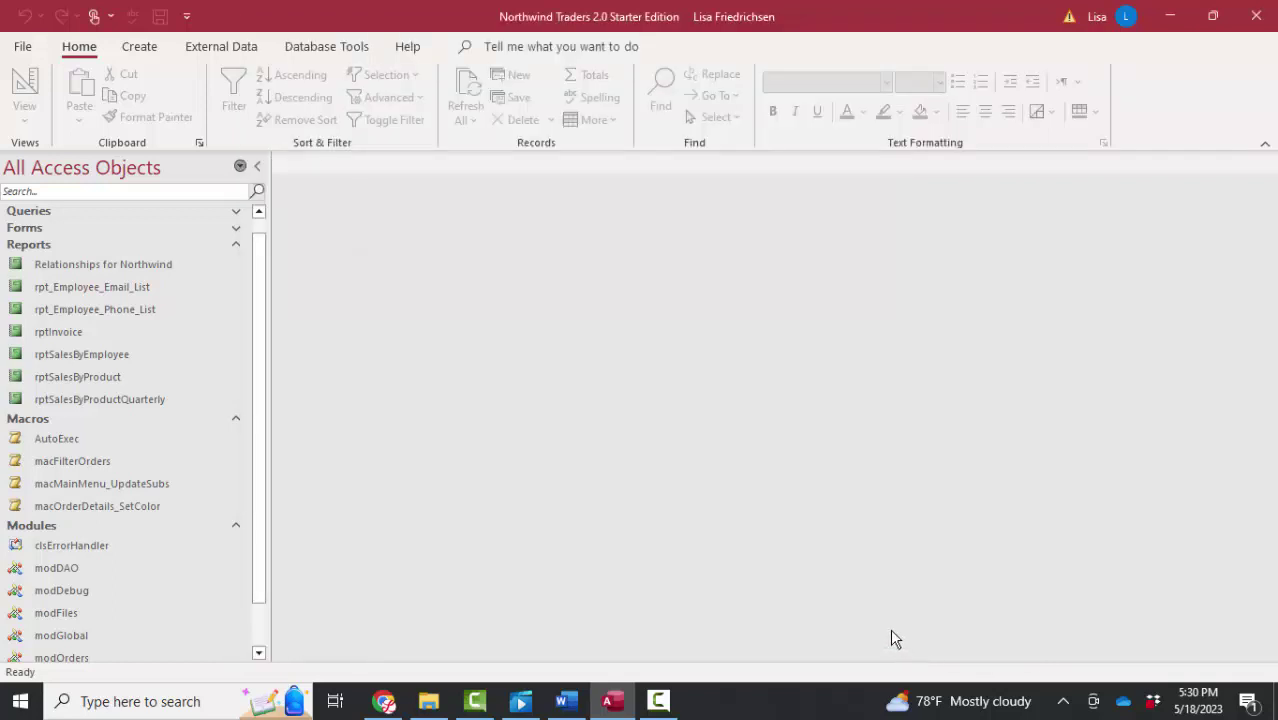
- Open the AutoExec macro in Design View and examine the form name of its first OpenForm action
left_click(70, 441)
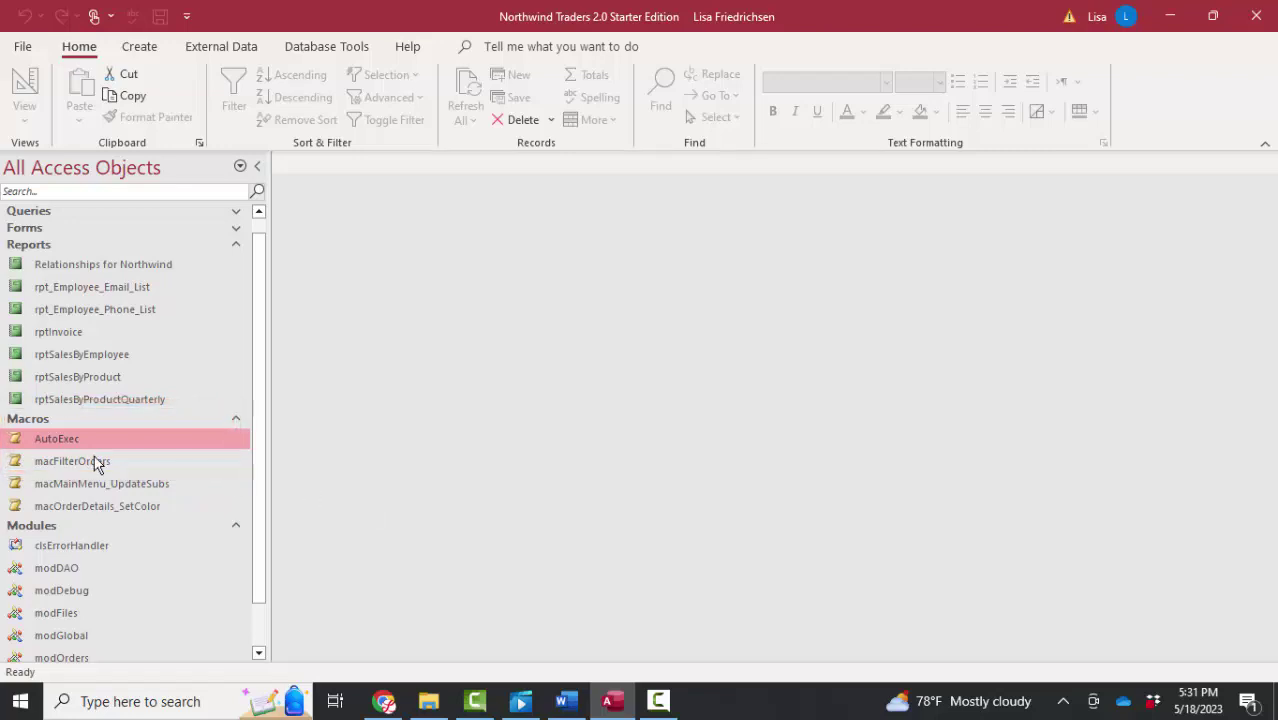
right_click(150, 446)
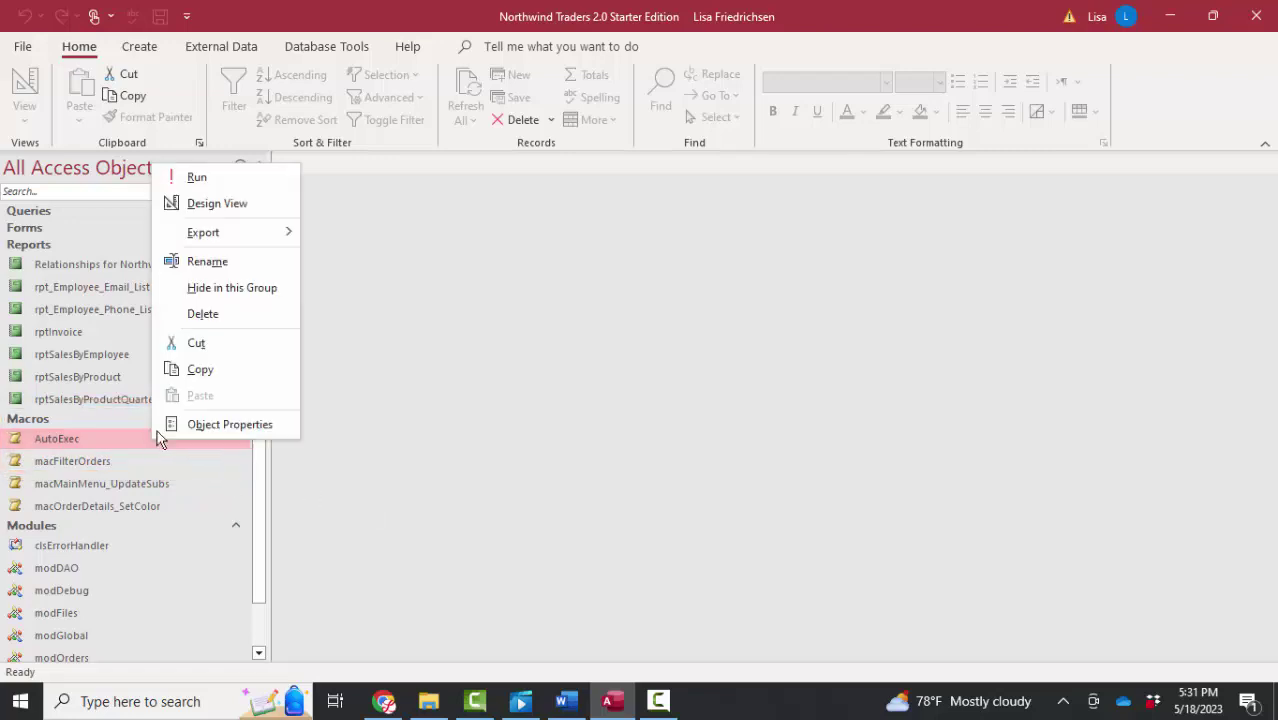
left_click(238, 205)
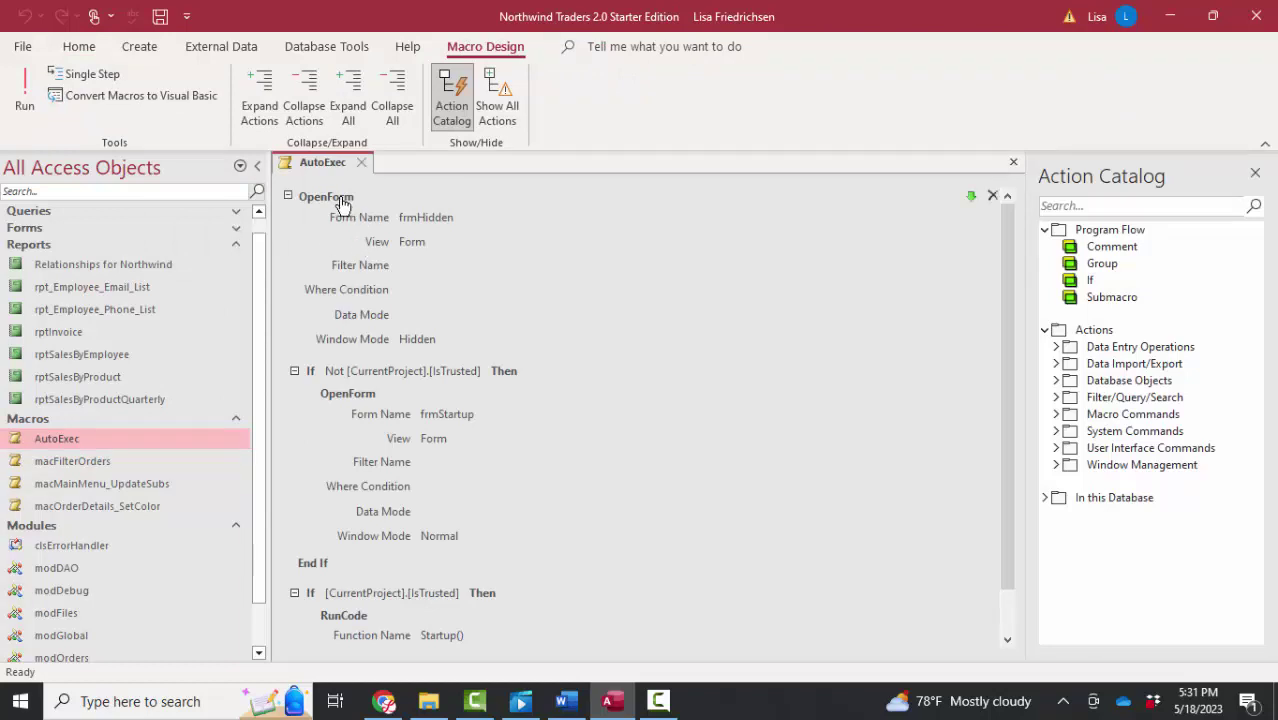
left_click(341, 201)
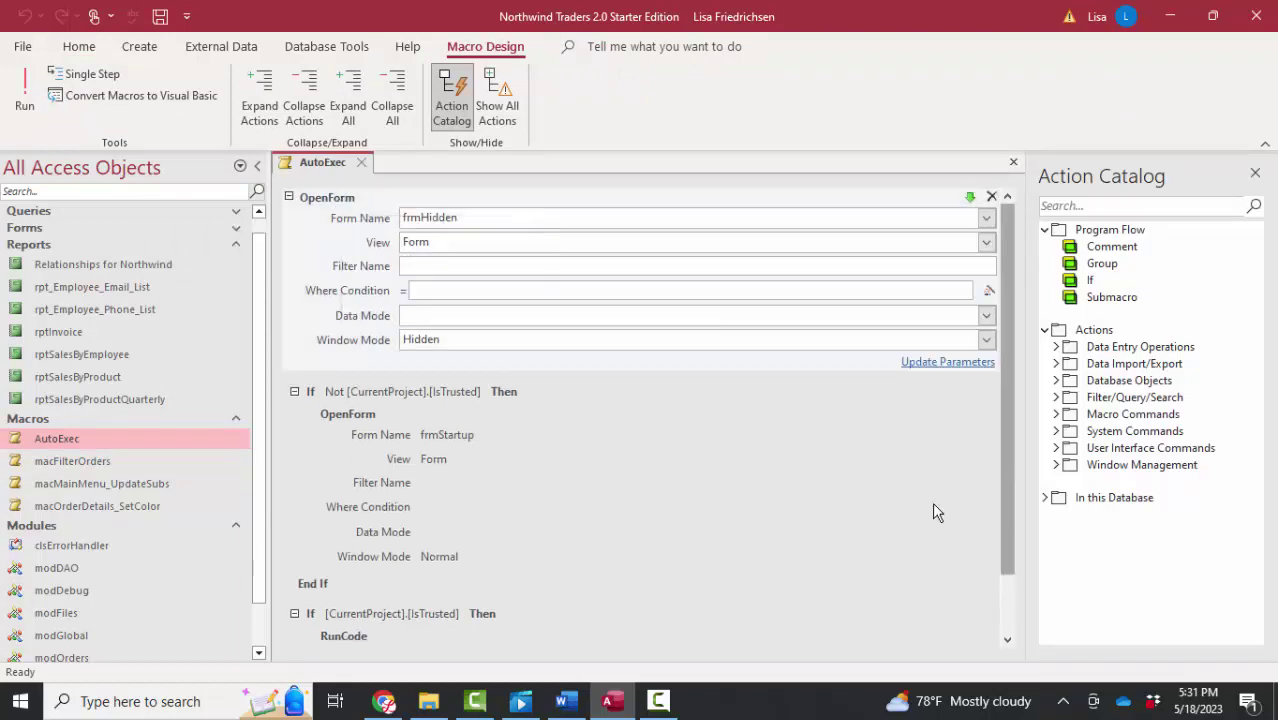
left_click(888, 500)
left_click(478, 217)
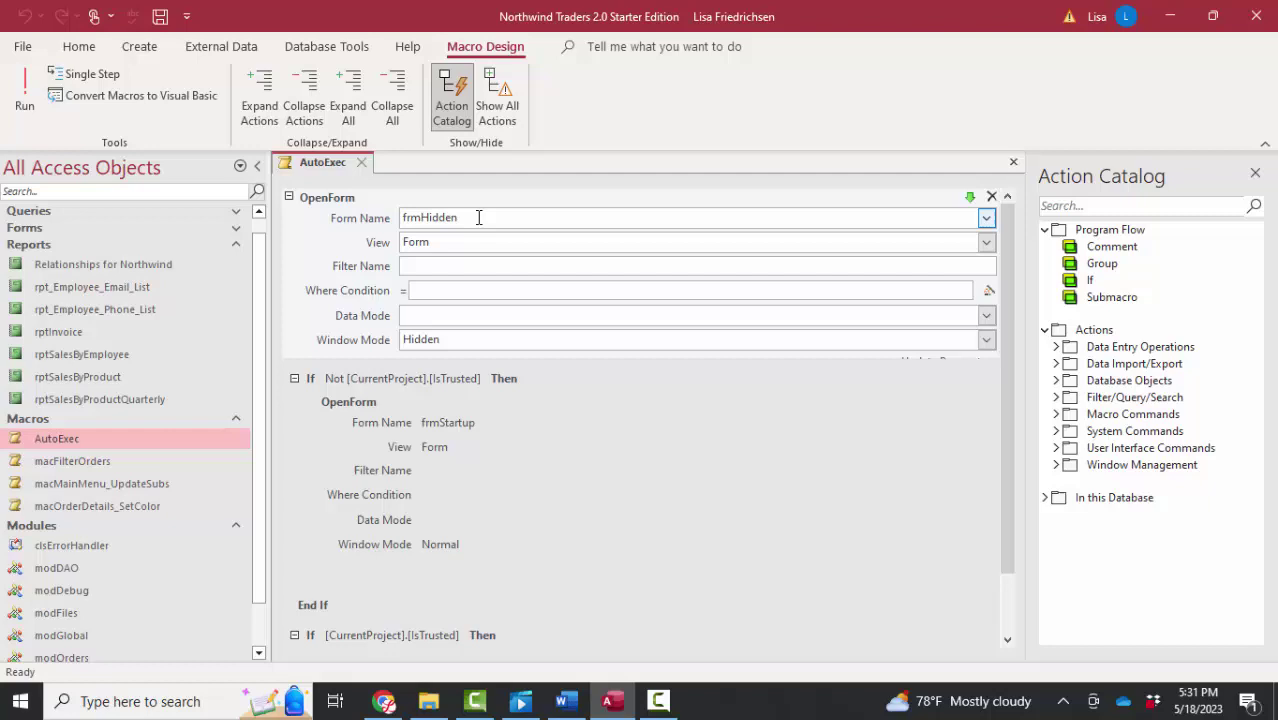
- Open the frmHidden form from the Forms group to read its stated purpose, and close it again
left_click(207, 230)
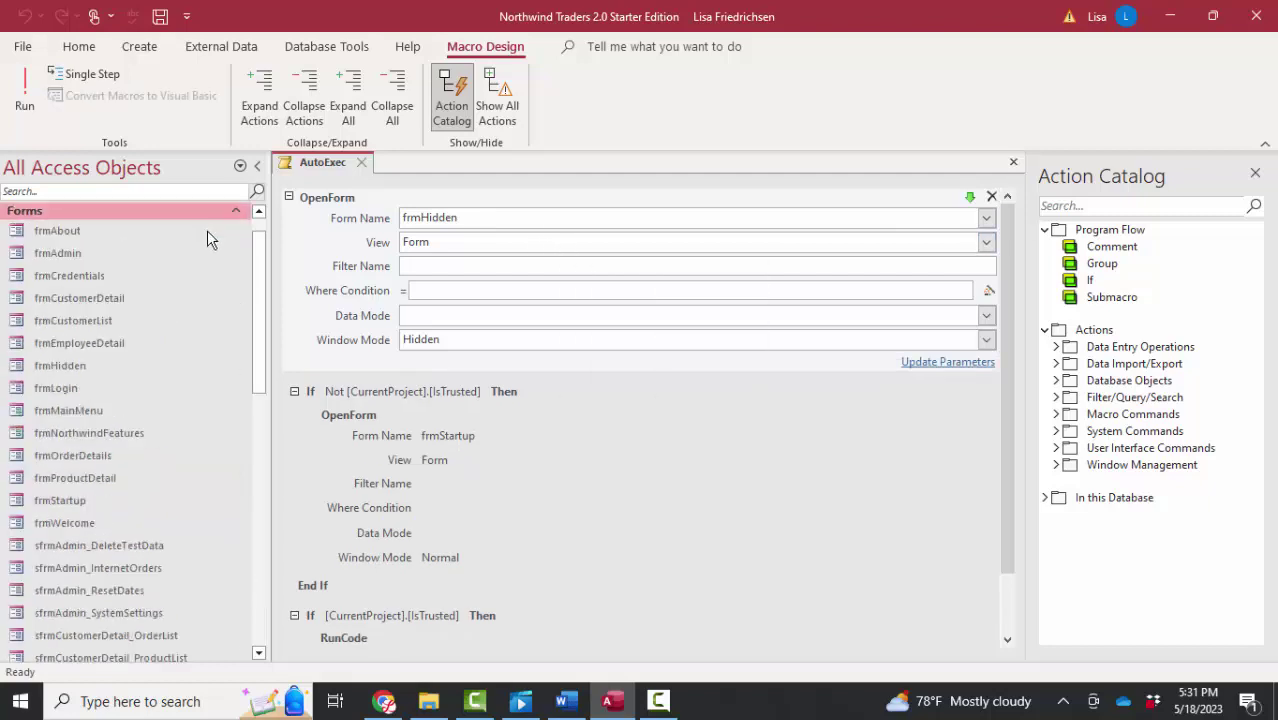
left_click(83, 370)
double_click(83, 369)
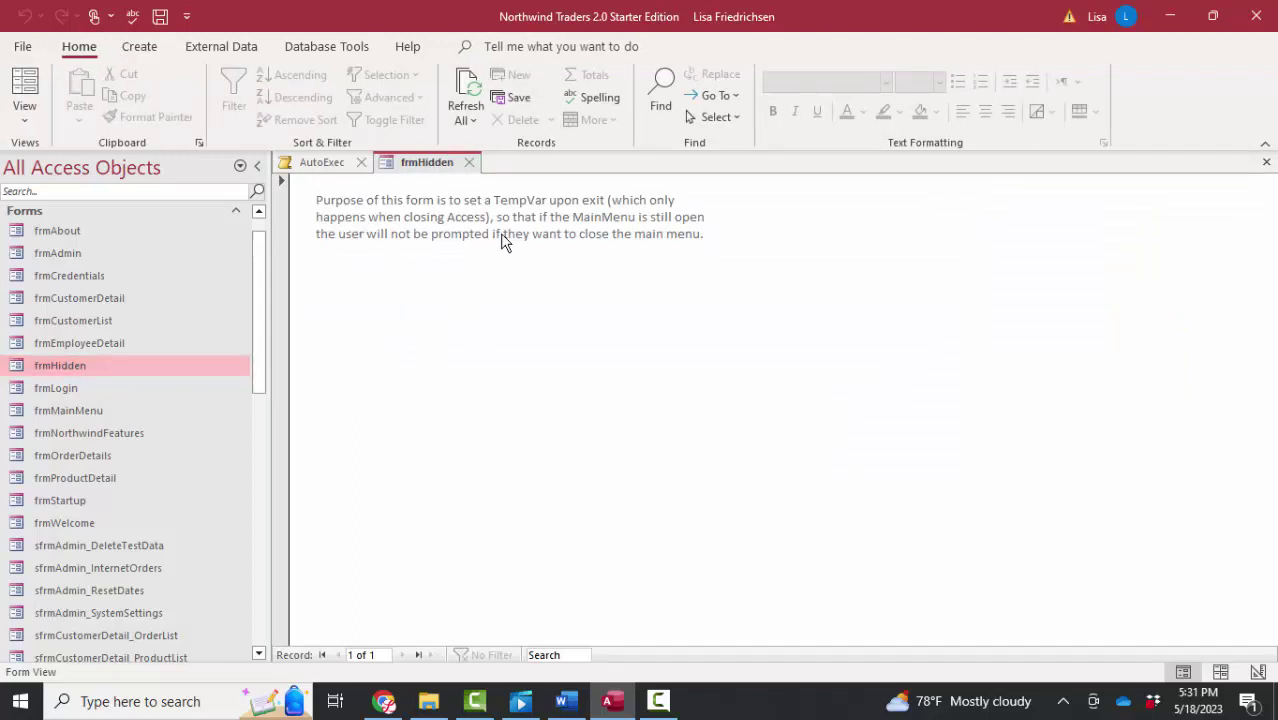
left_click(470, 165)
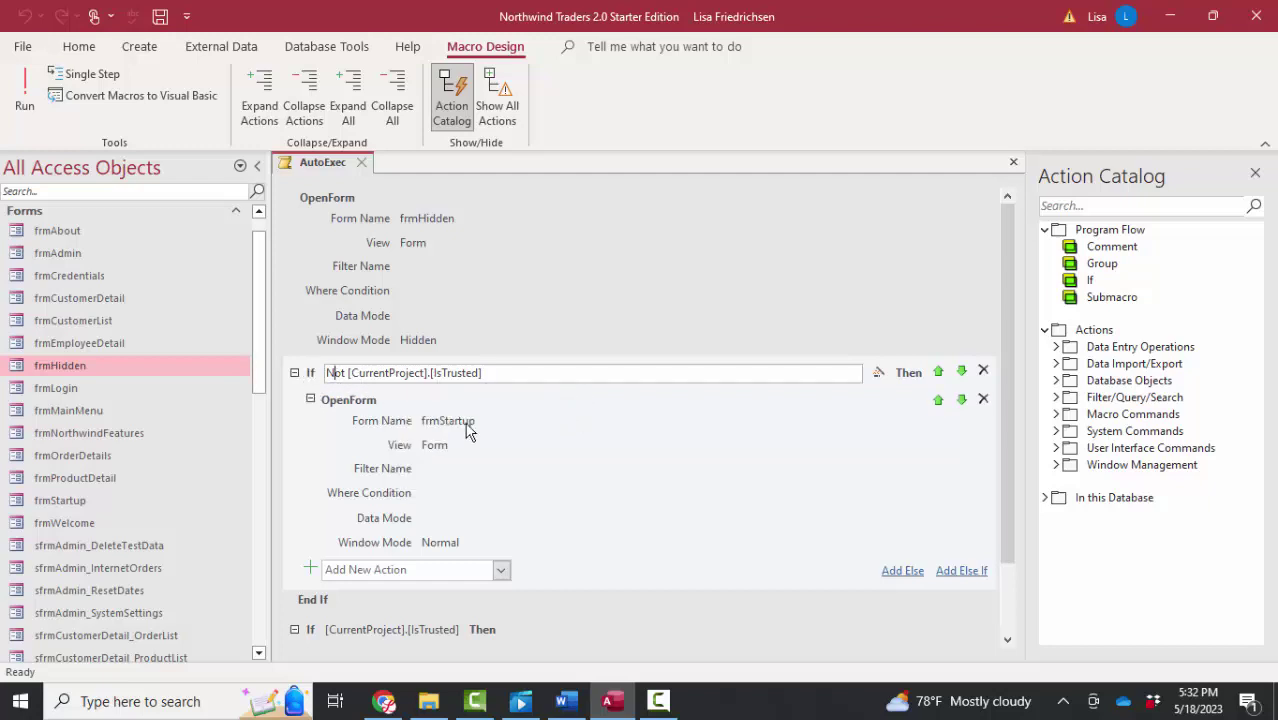
- Open the frmStartup form to read its welcome message, and close it again
double_click(80, 510)
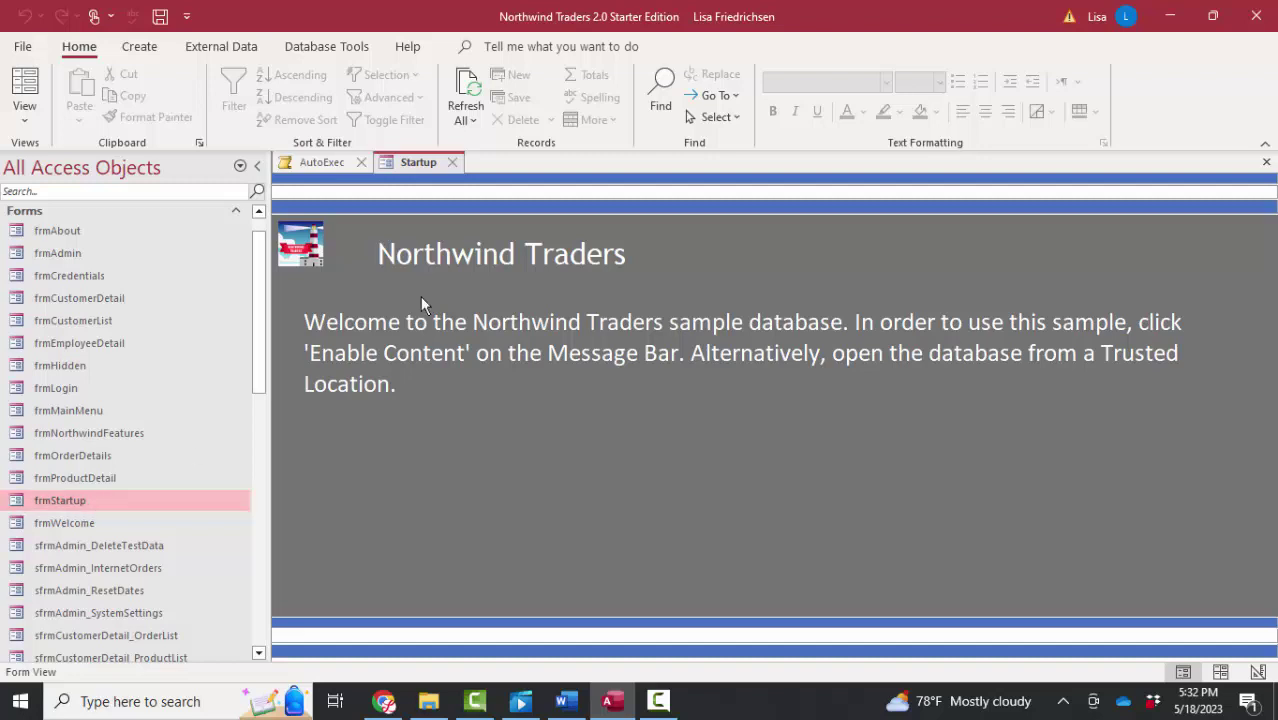
left_click(454, 166)
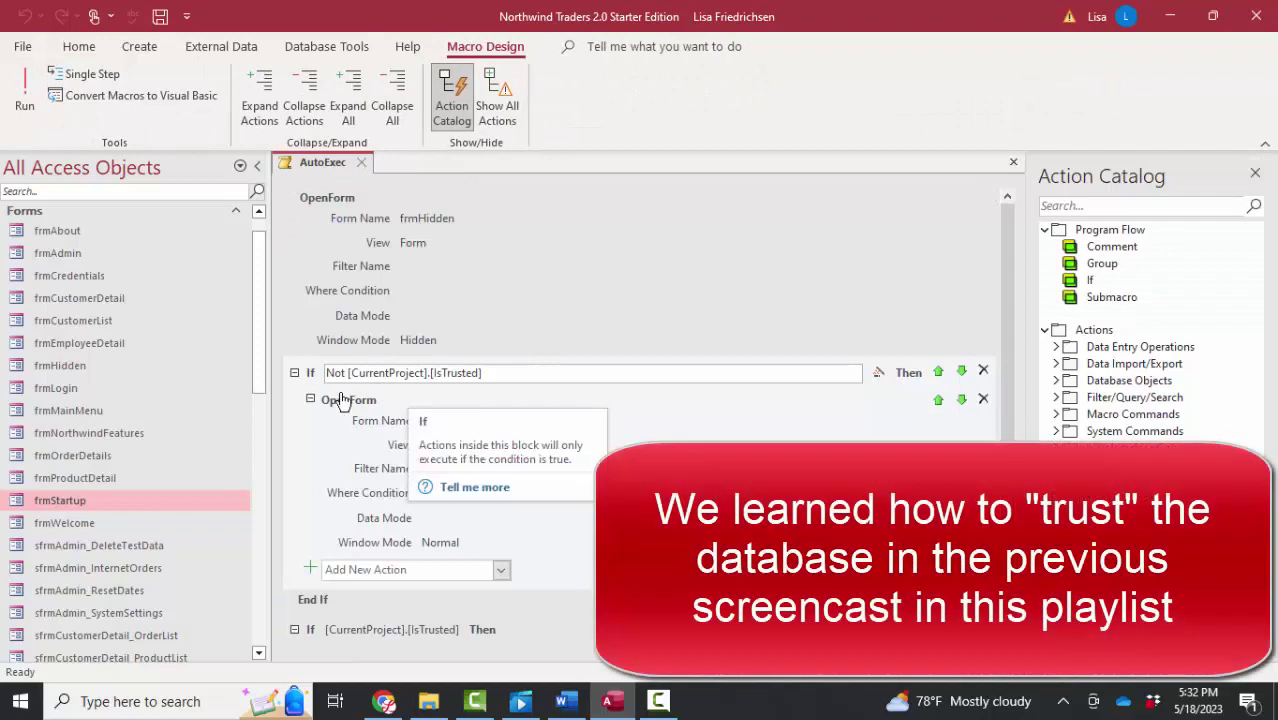
- Collapse the If Not [CurrentProject].[IsTrusted] block in the AutoExec macro and the Forms and Reports groups in the object list
left_click(294, 374)
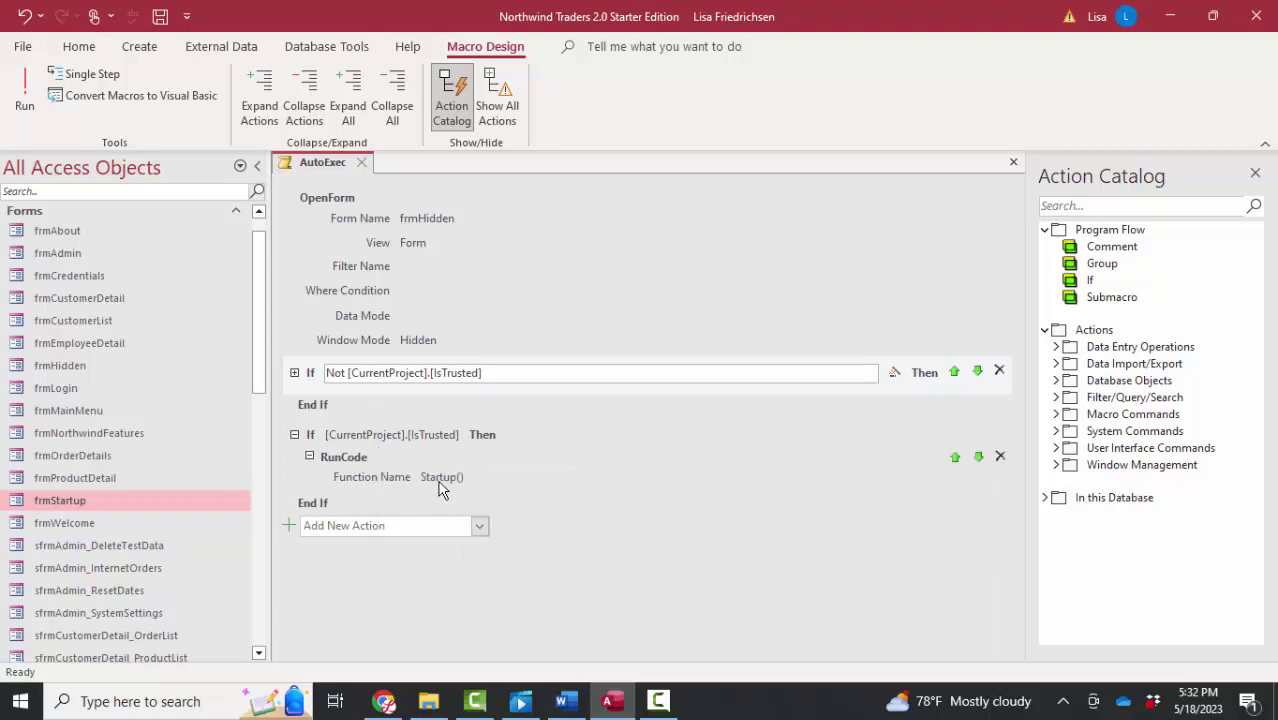
left_click(237, 212)
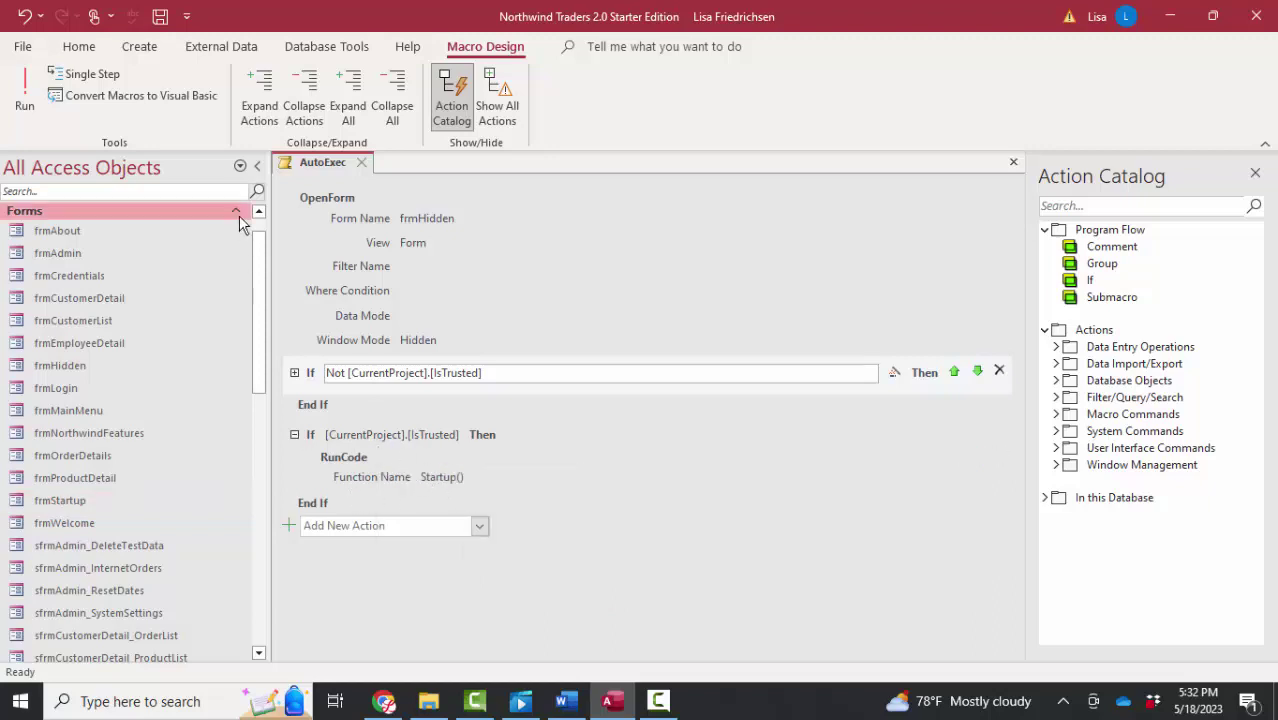
left_click(249, 227)
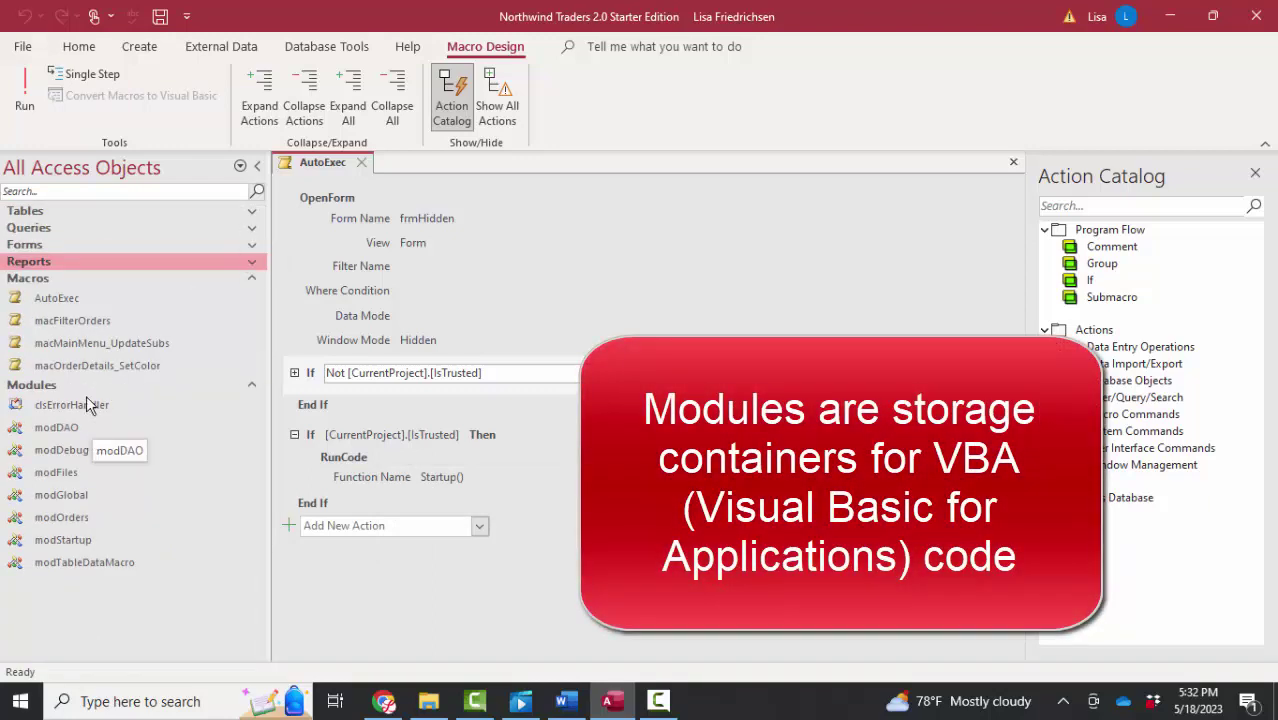
- Open the modStartup module in Design View and look through its procedures from GetSystemSetting and SaveSystemSetting to SetAppTitle and Startup
right_click(82, 548)
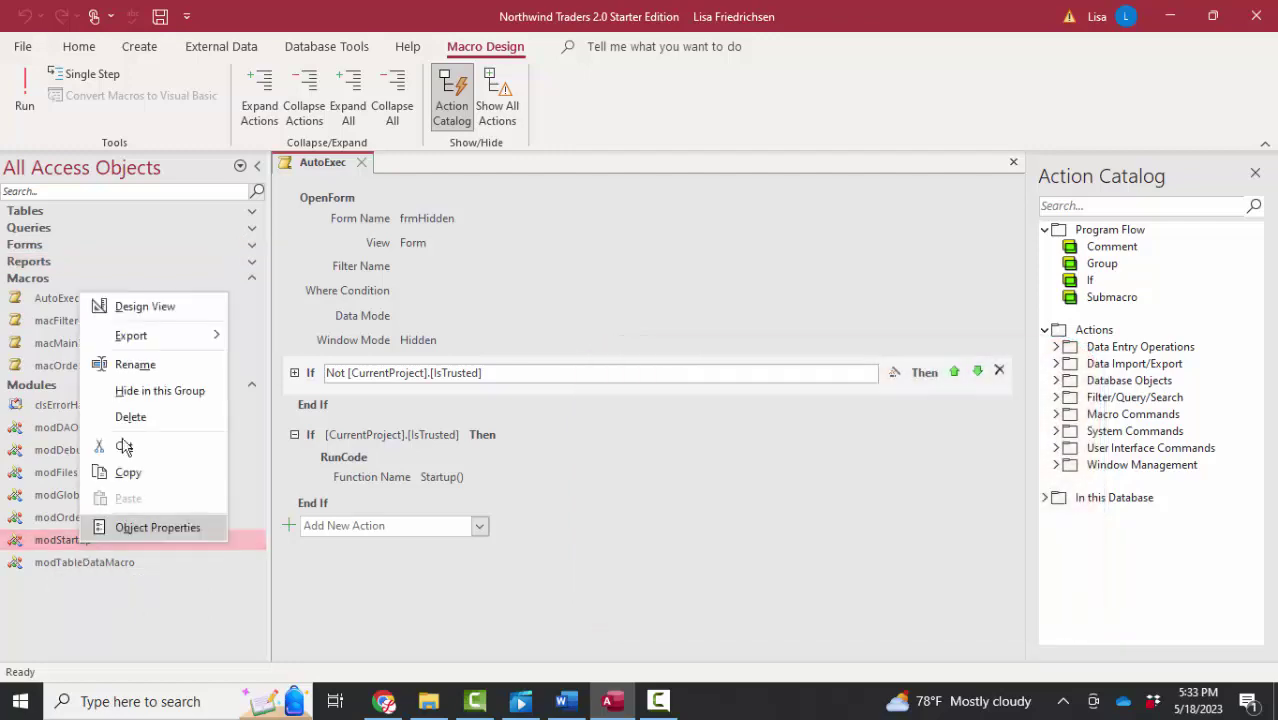
left_click(162, 322)
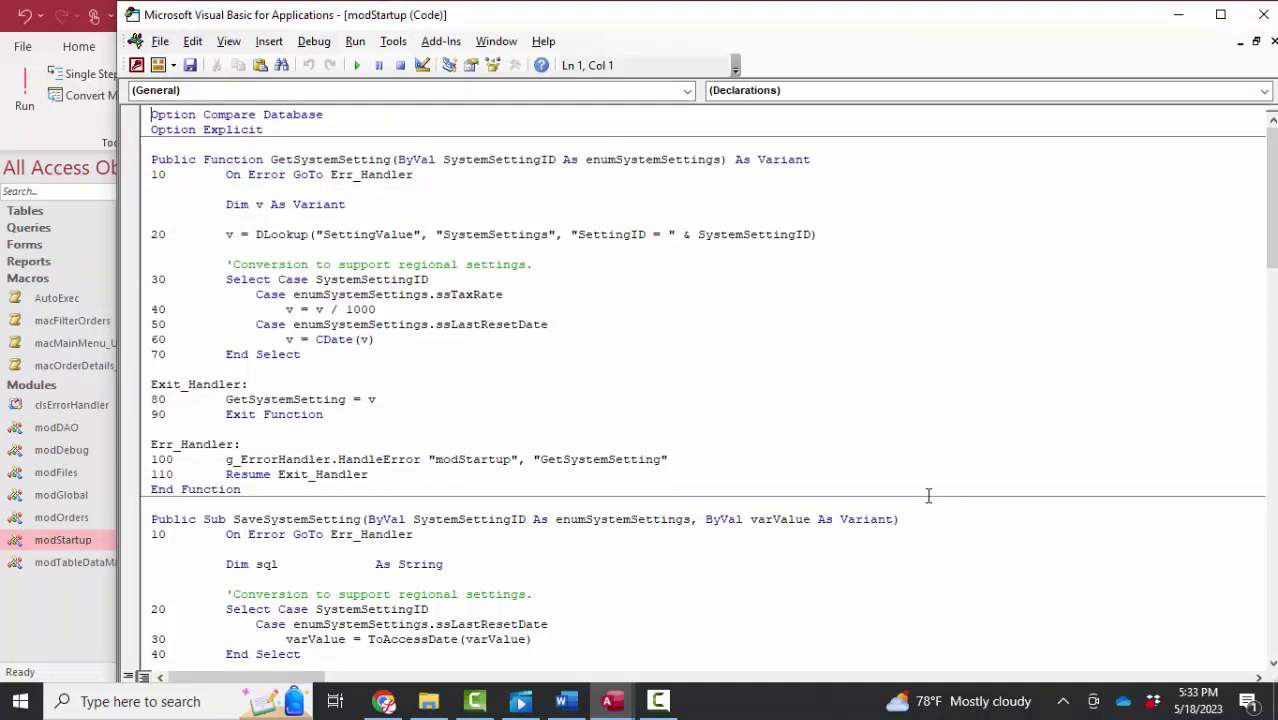
double_click(343, 161)
double_click(313, 520)
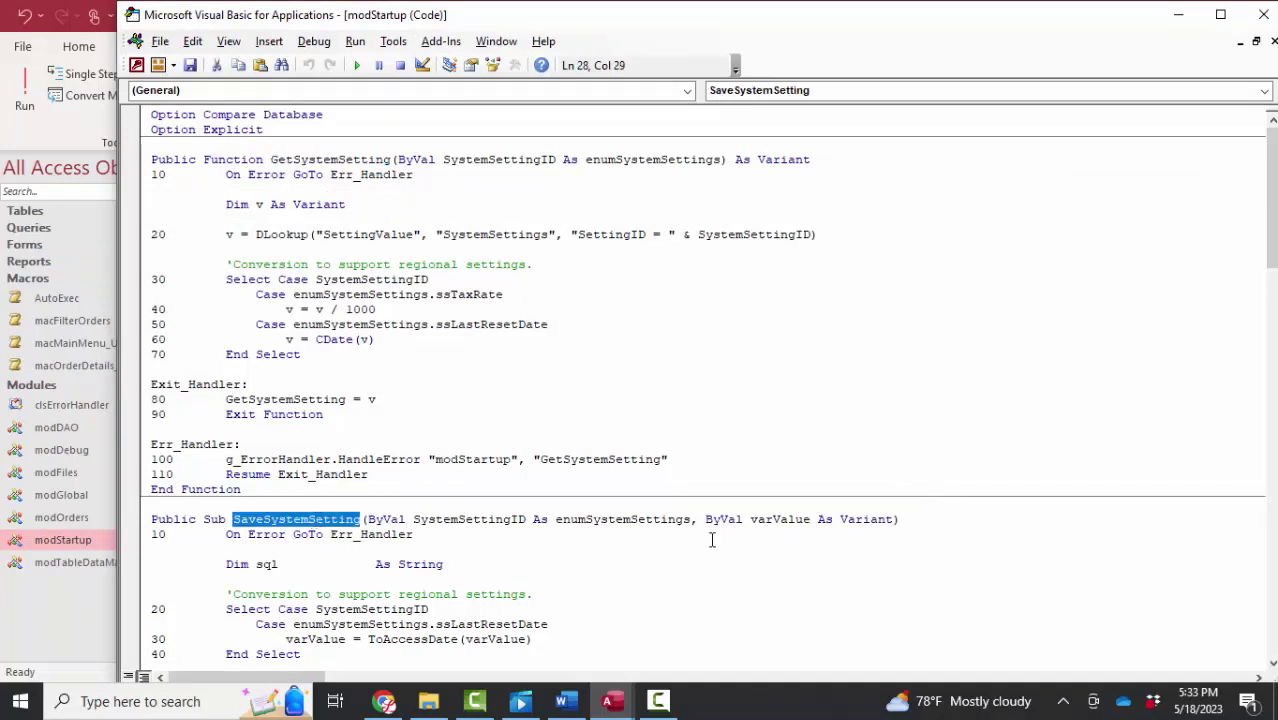
scroll(714, 540, "down", 8)
scroll(714, 539, "down", 2)
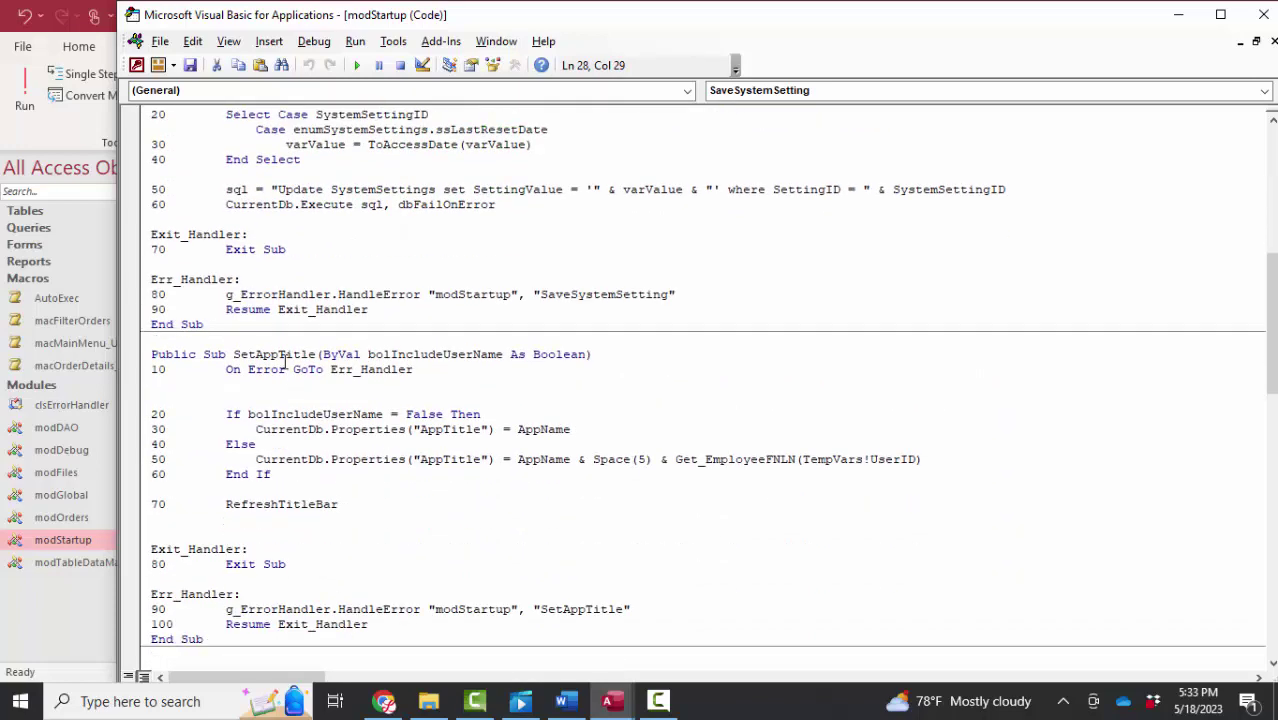
double_click(286, 358)
scroll(300, 390, "down", 7)
double_click(316, 400)
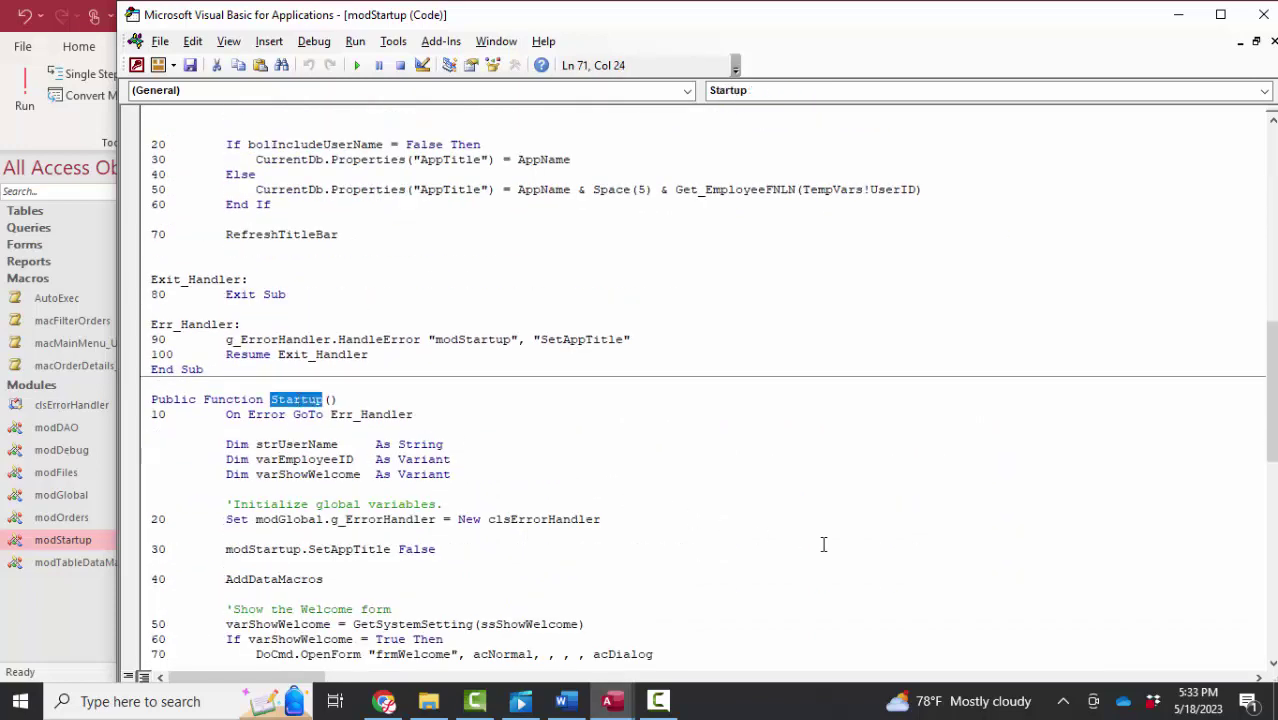
- Examine the Startup function's code for initializing global variables and highlight its block that shows the Welcome form
scroll(823, 544, "down", 6)
left_click(225, 236)
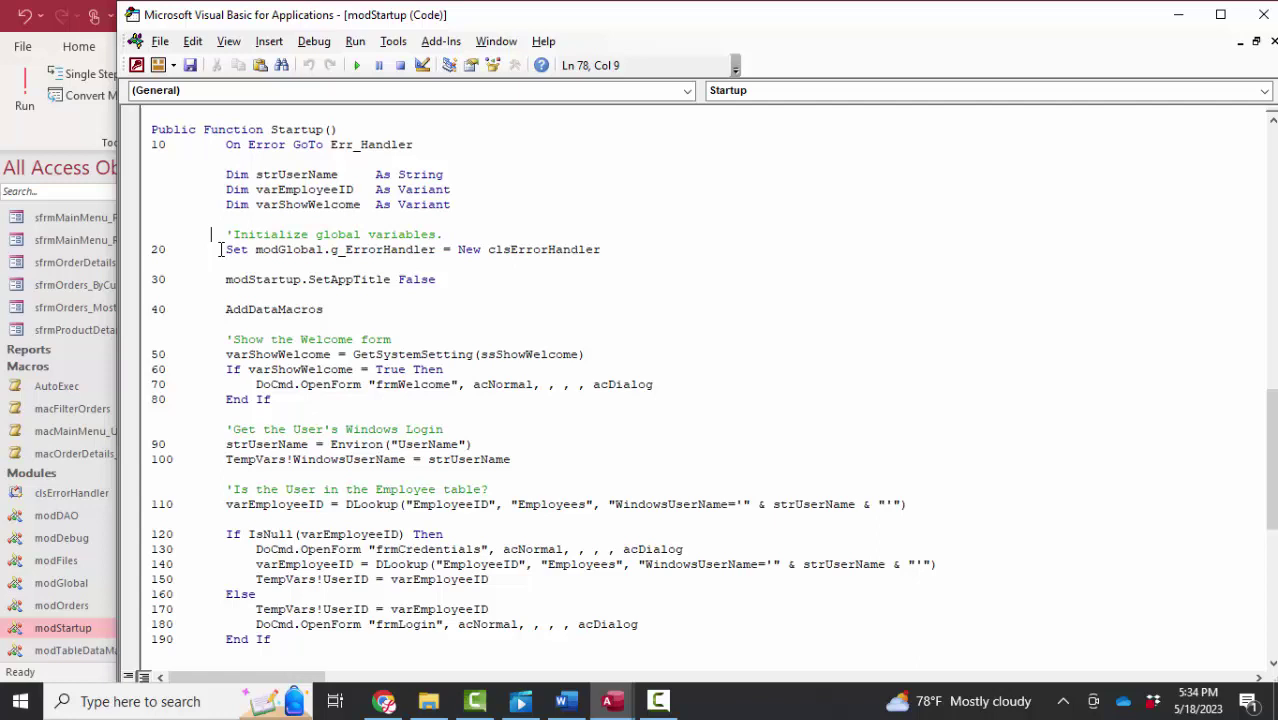
left_click(208, 340)
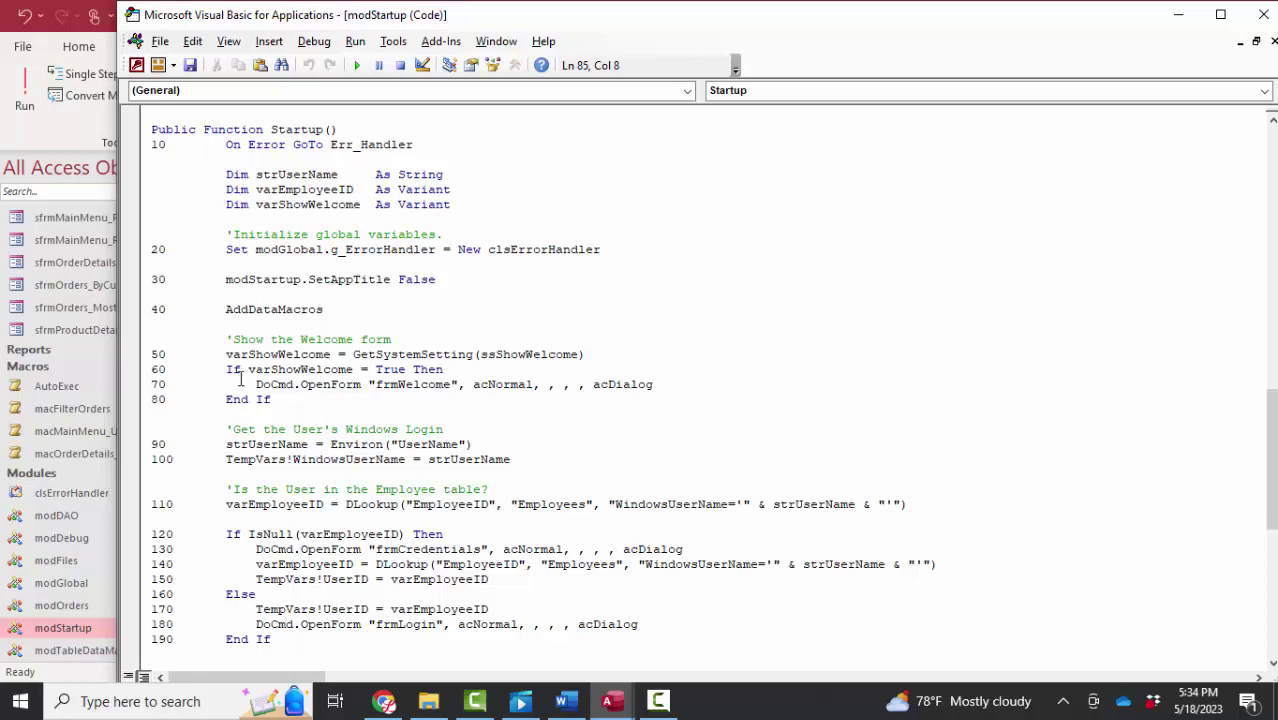
key("Down")
key("Down")
key("Down")
key("Down")
key("Down")
key("Down")
key("Home")
key("shift+End")
left_click_drag(222, 340, 456, 404)
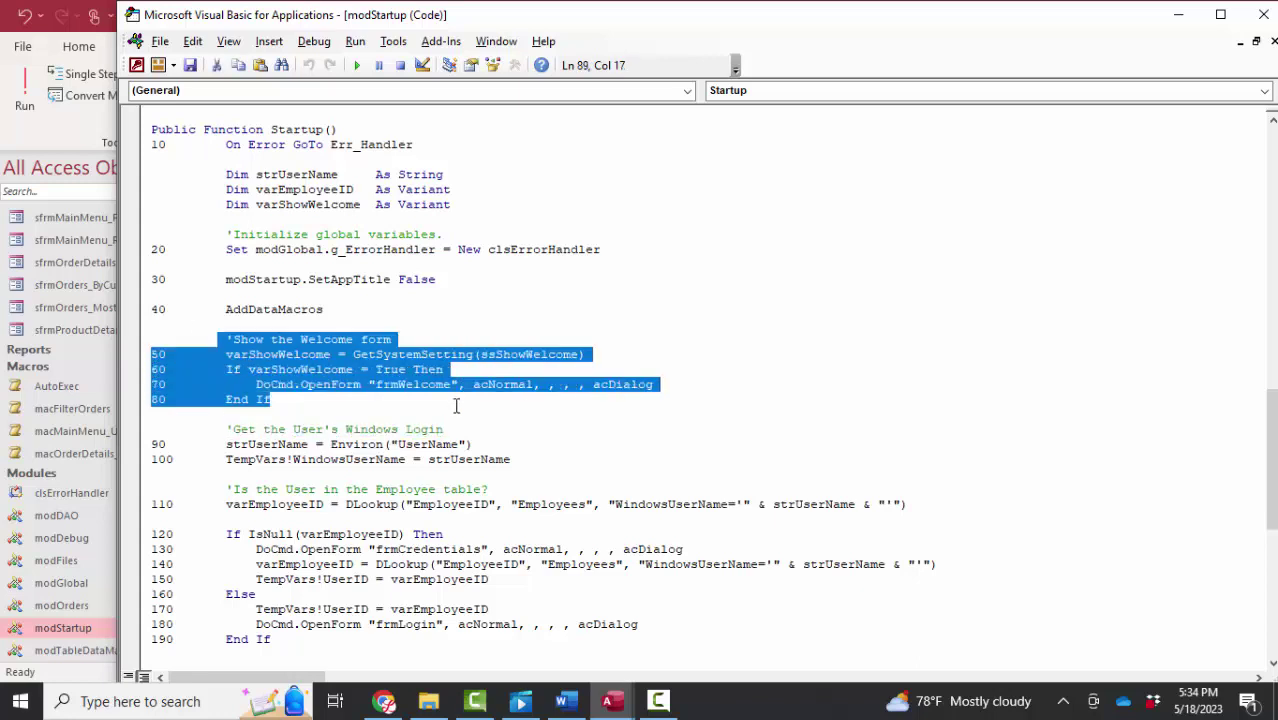
- Examine the Startup function's Windows login and Employee table checks with the frmCredentials branch, and return to the database window
left_click_drag(228, 430, 500, 432)
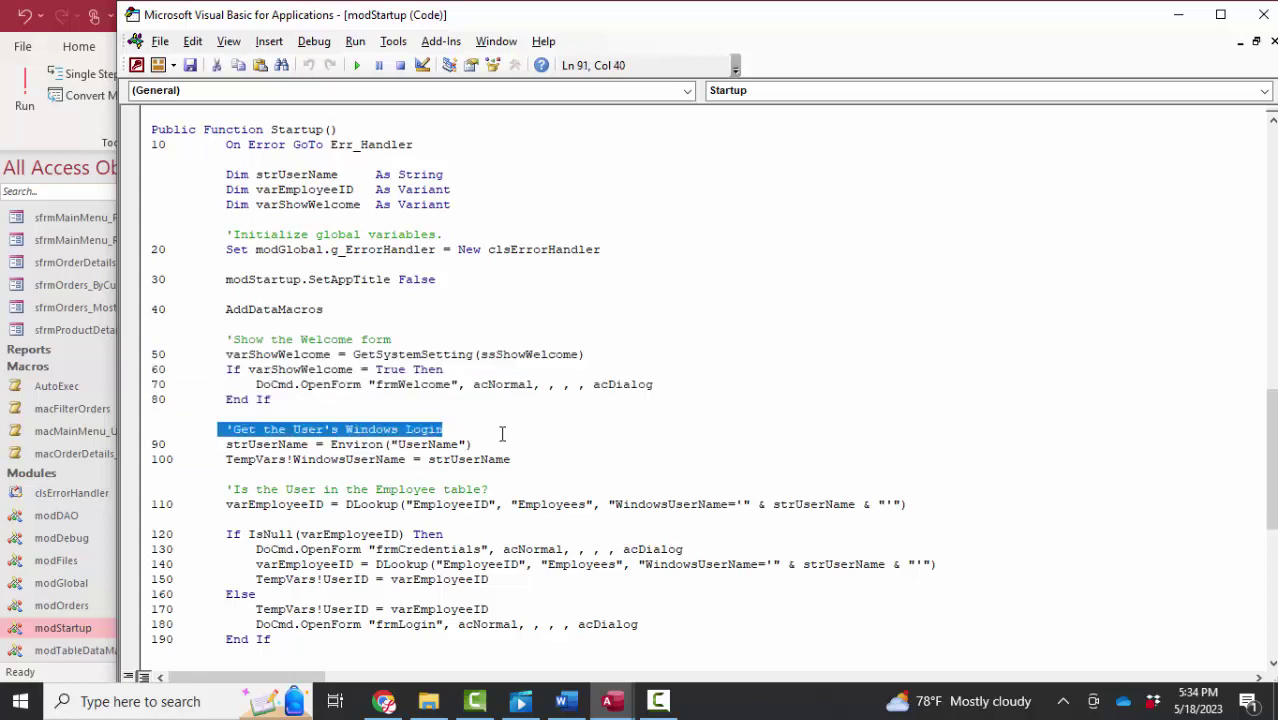
left_click(495, 577)
left_click_drag(224, 489, 548, 489)
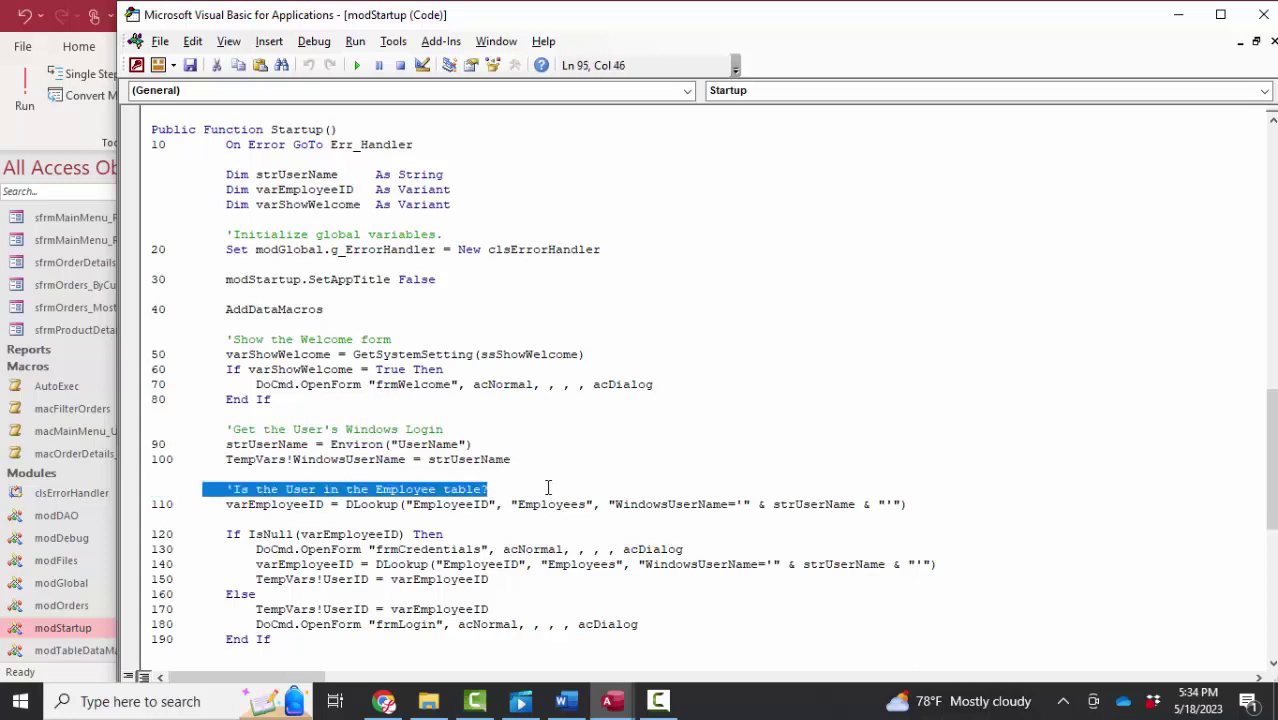
left_click(588, 549)
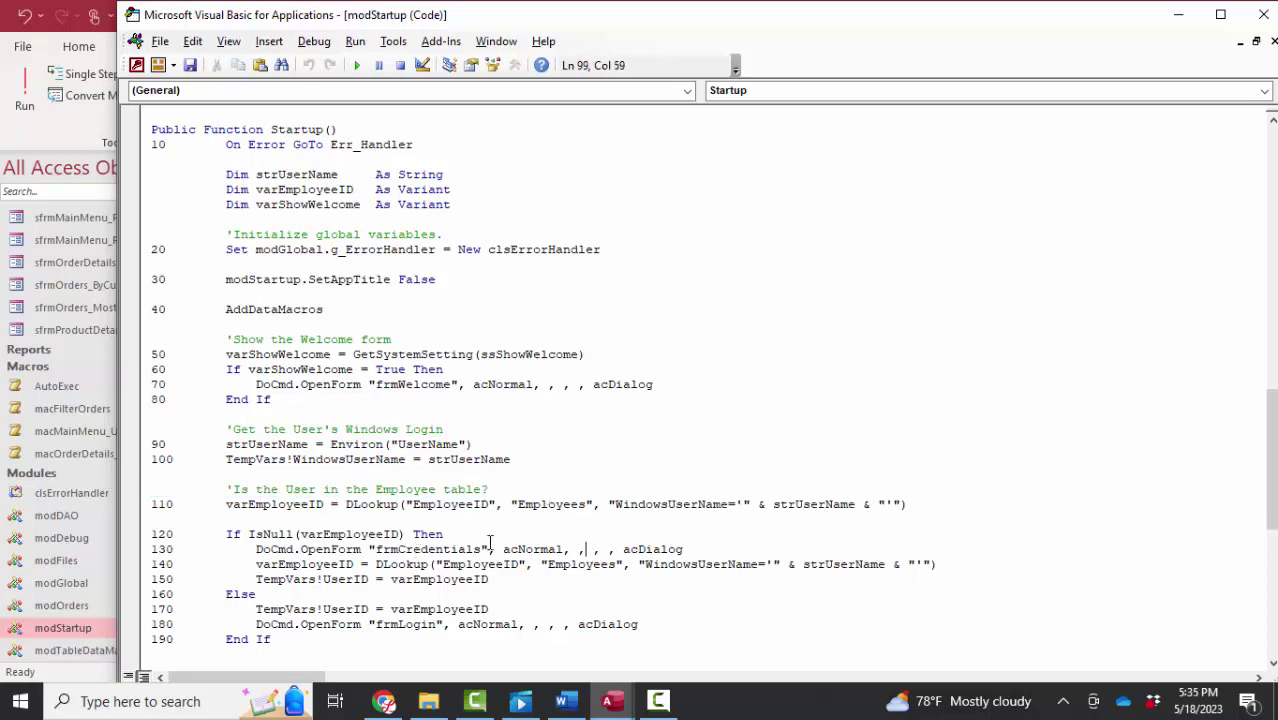
key("alt+F11")
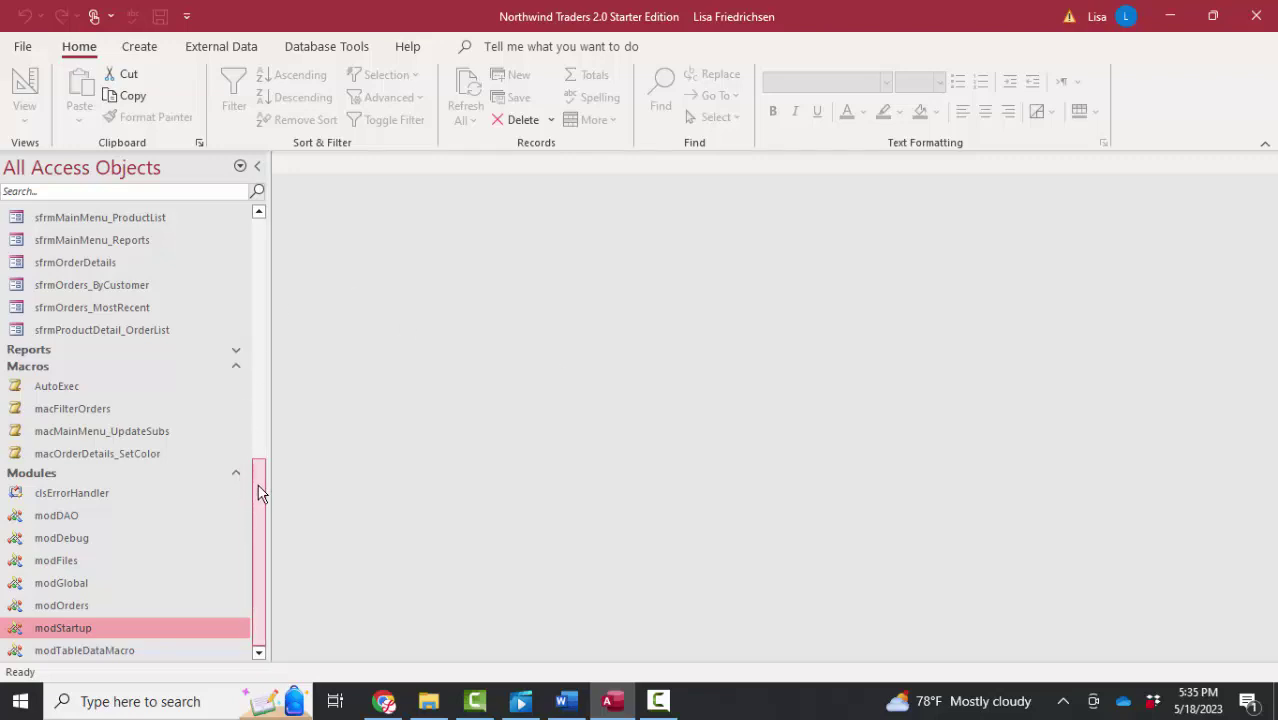
- Check the Display Form setting in the Access options for the current database, and leave the options without changes
left_click_drag(258, 491, 258, 380)
left_click(22, 46)
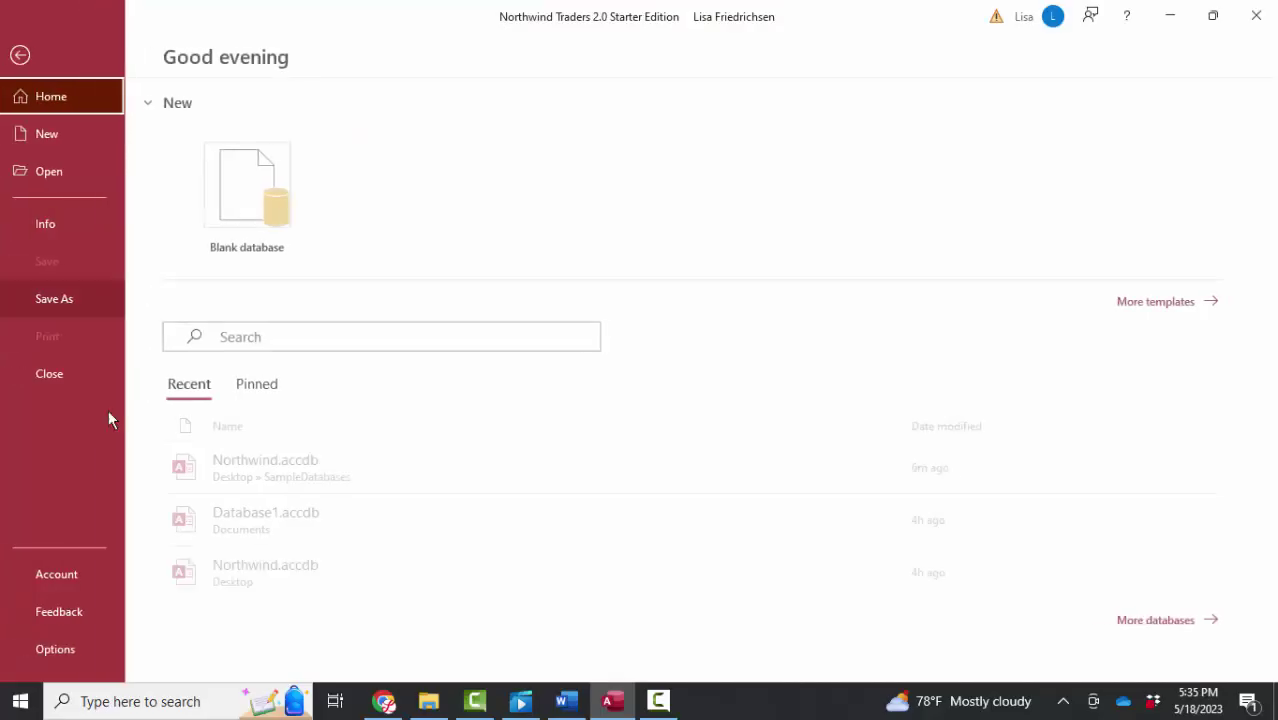
left_click(58, 649)
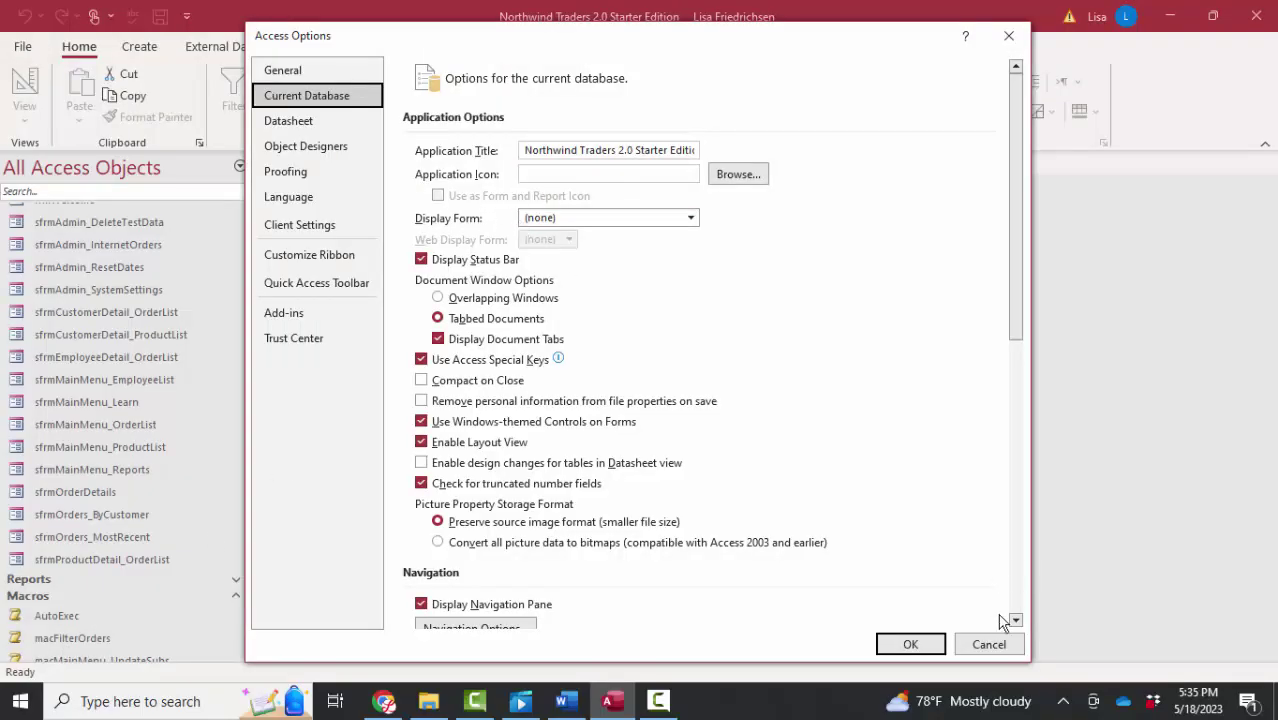
left_click(985, 644)
- Reopen modStartup in Design View, examine the Startup function's employee check and the statement opening frmLogin, and close the code editor
scroll(114, 520, "down", 2)
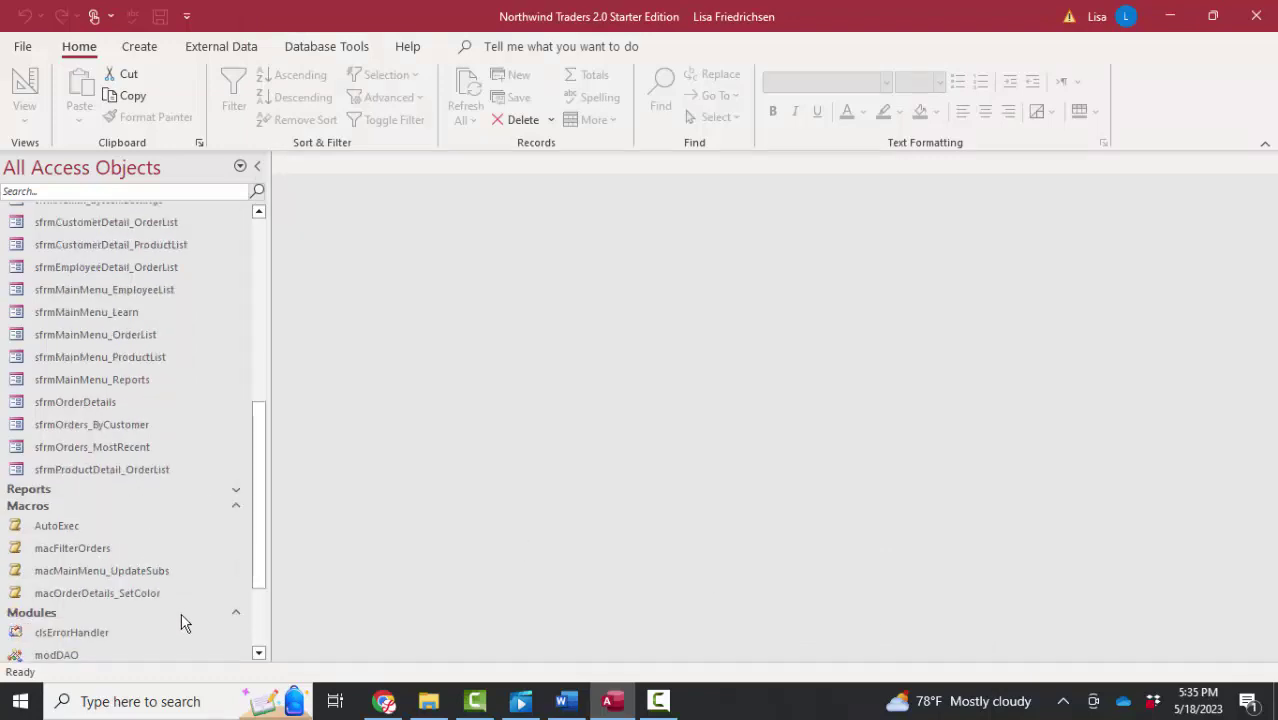
left_click(257, 632)
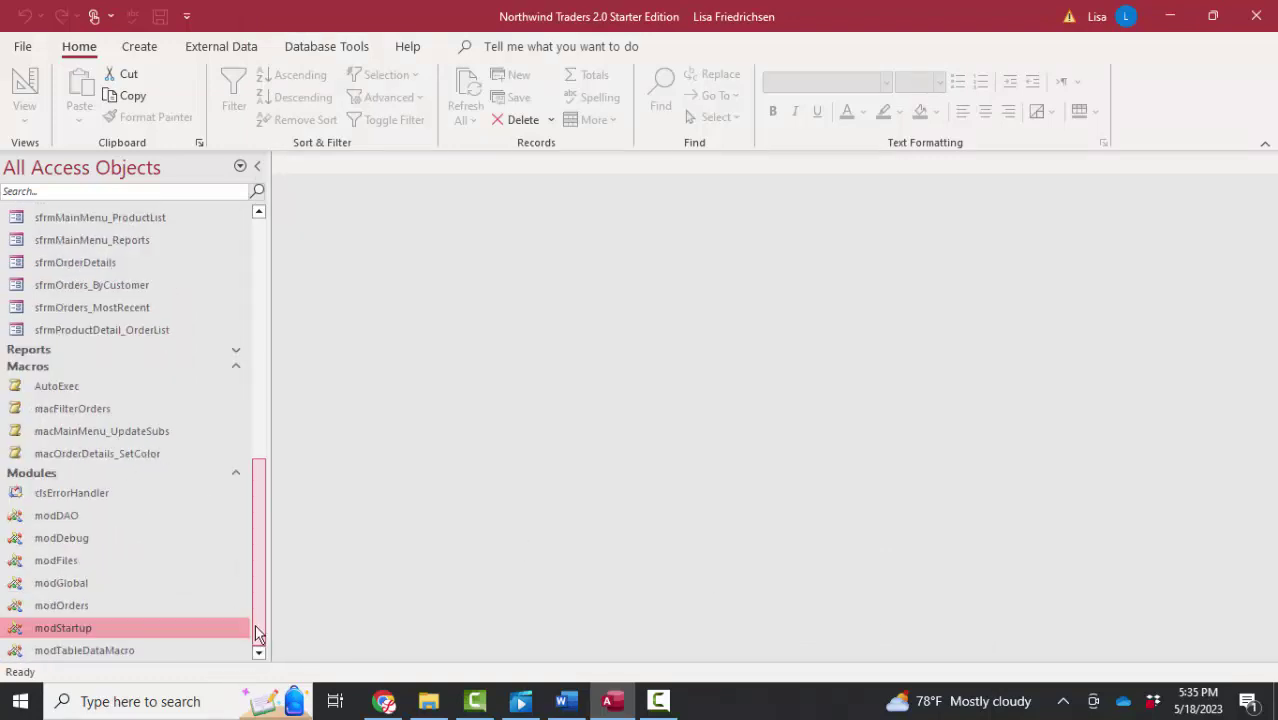
right_click(74, 624)
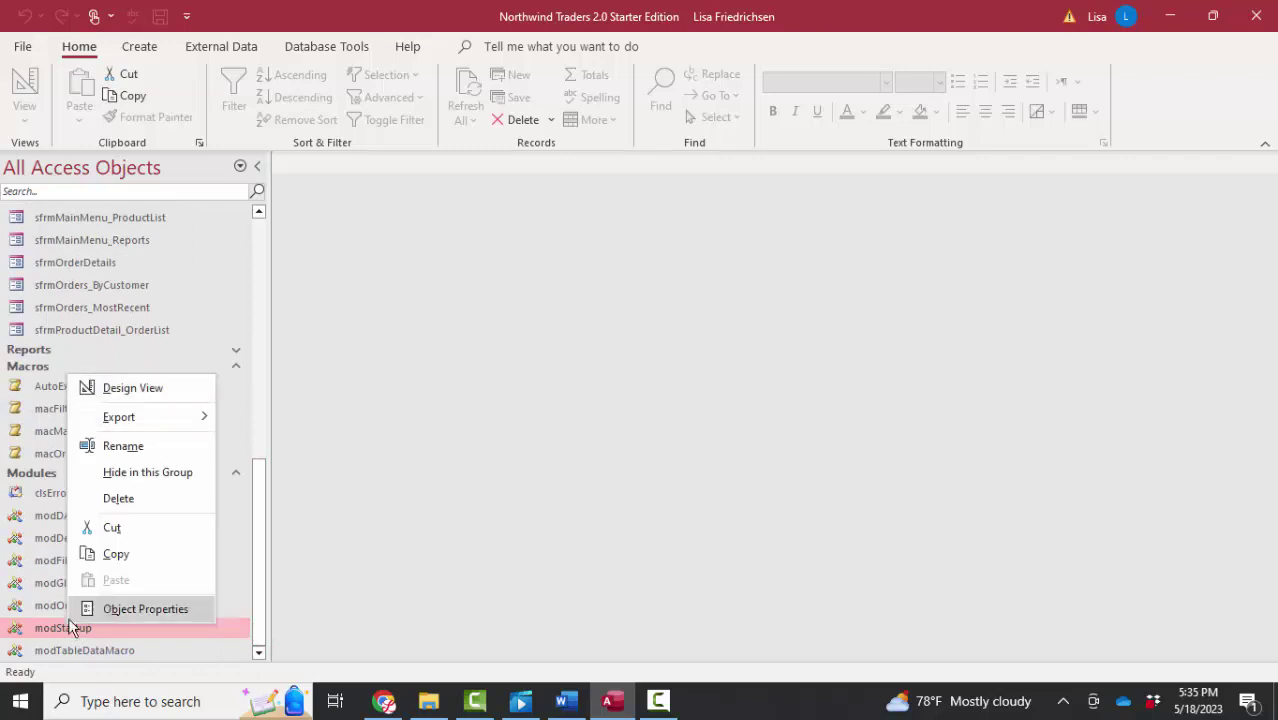
left_click(147, 388)
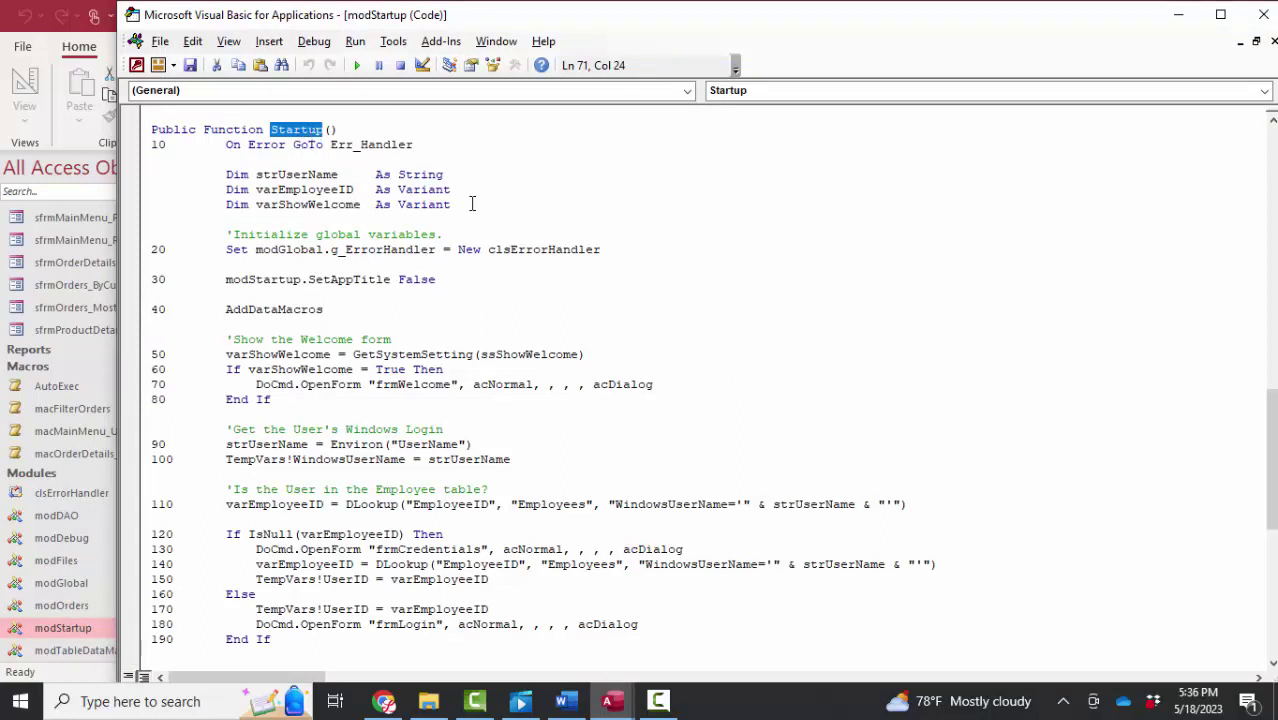
left_click_drag(224, 489, 488, 489)
double_click(404, 624)
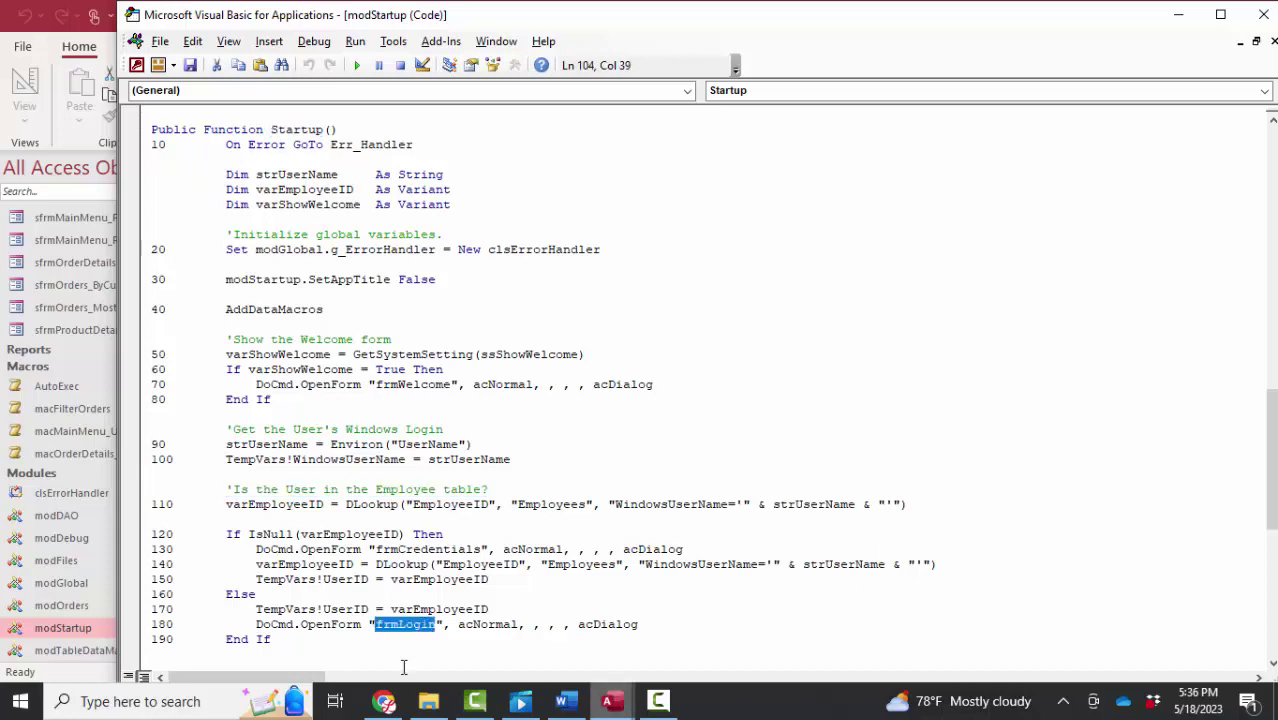
double_click(332, 624)
double_click(385, 624)
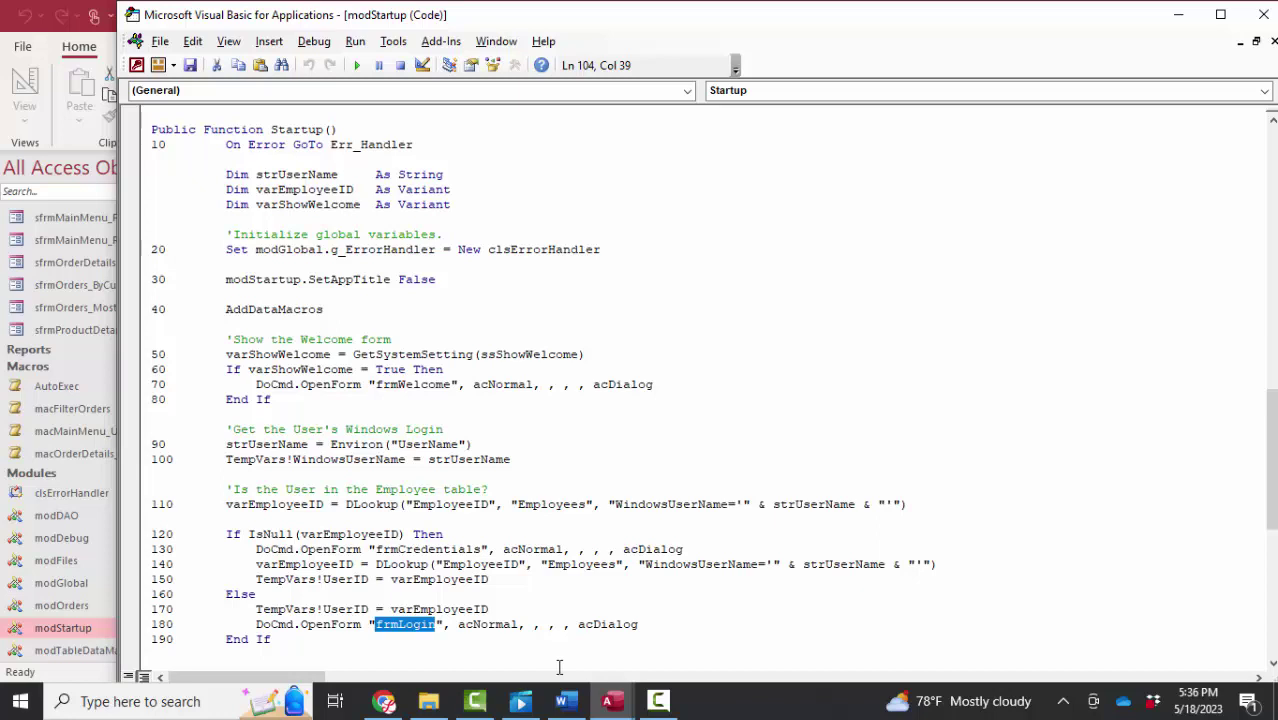
left_click(1263, 14)
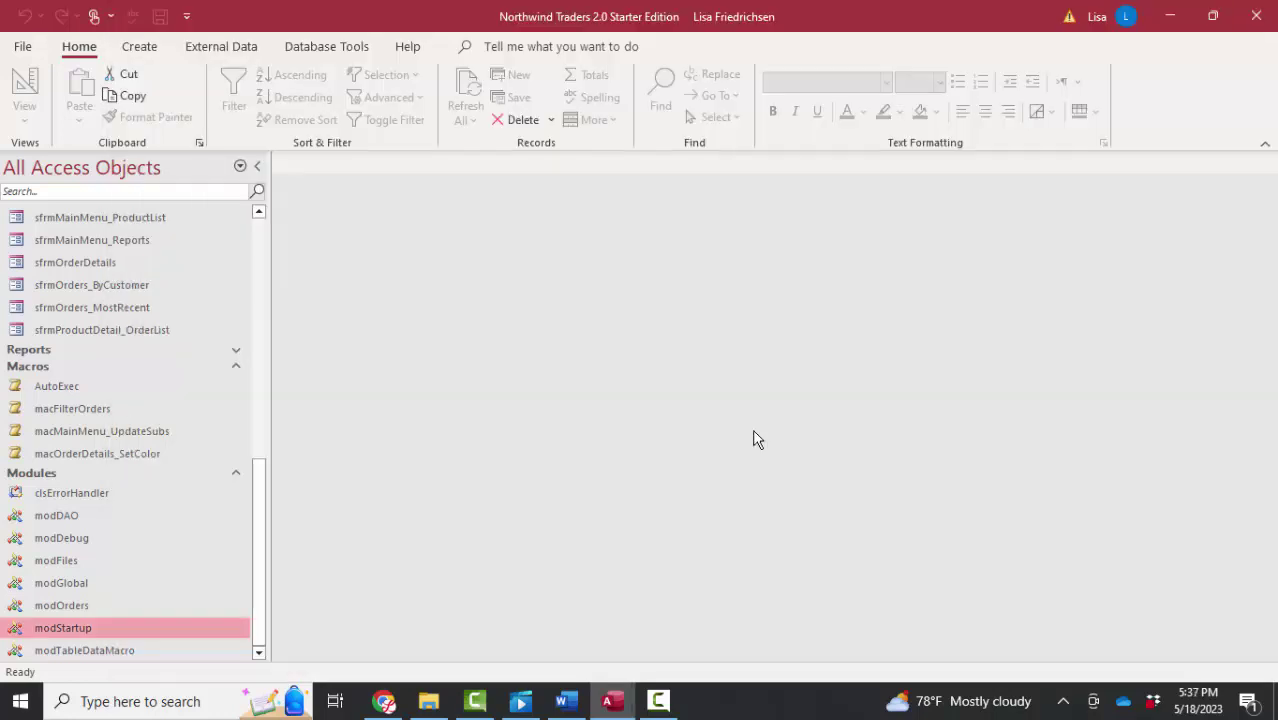